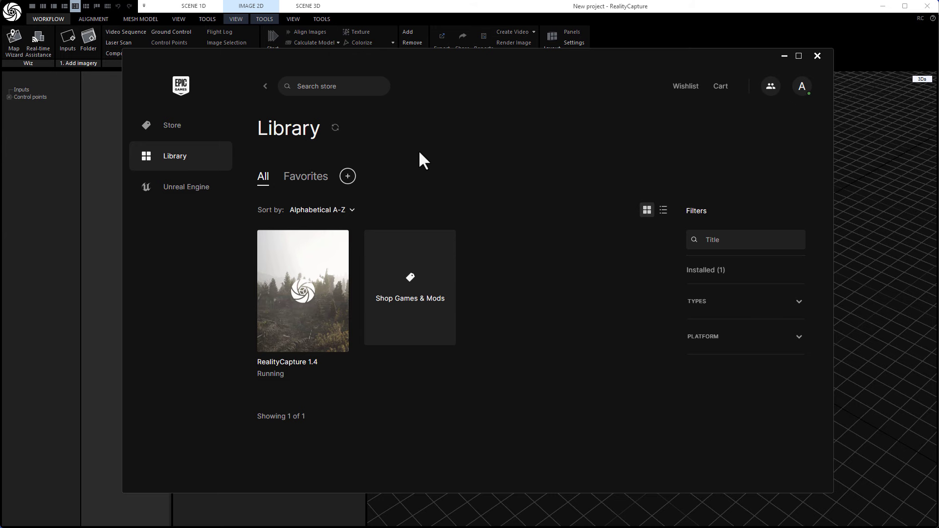
- Close the Epic Games Launcher to reveal RealityCapture's empty new project workspace
left_click_drag(470, 59, 494, 55)
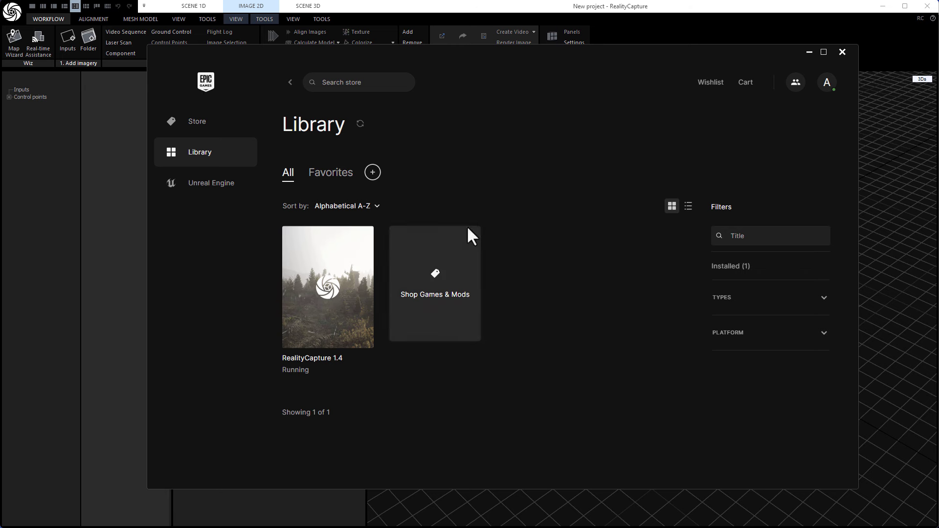
left_click_drag(592, 51, 583, 55)
left_click(212, 163)
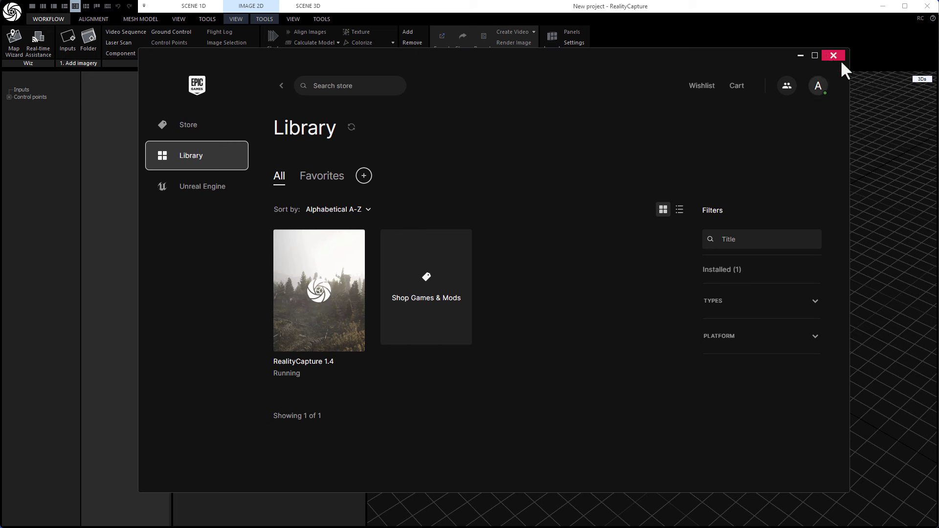
left_click(806, 9)
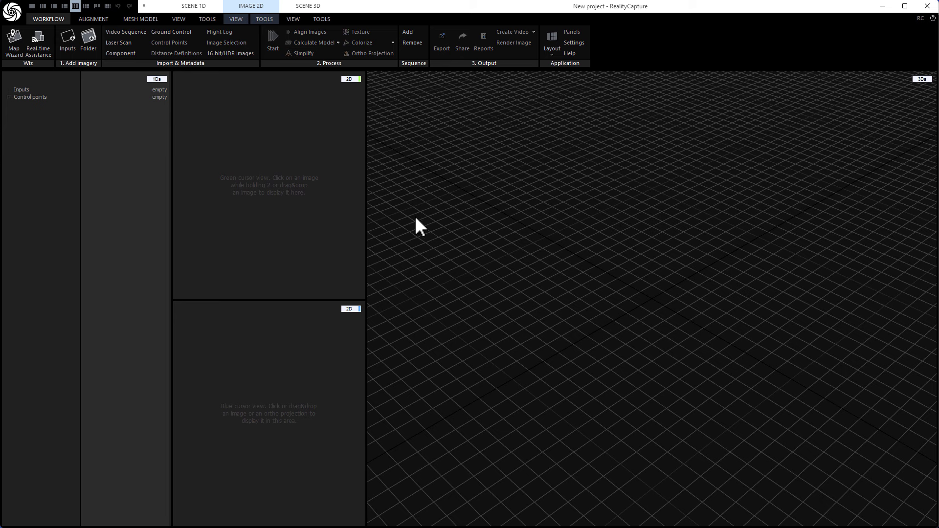
left_click(86, 39)
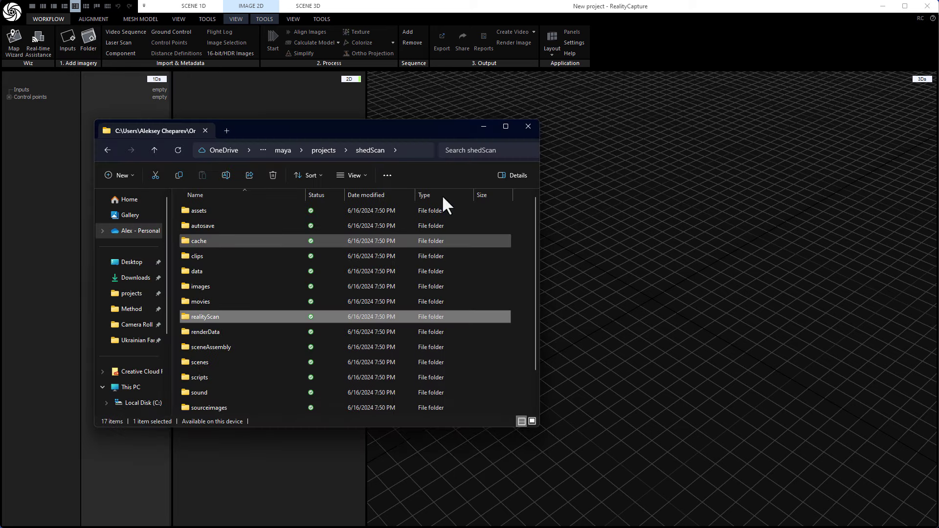
left_click_drag(334, 131, 505, 115)
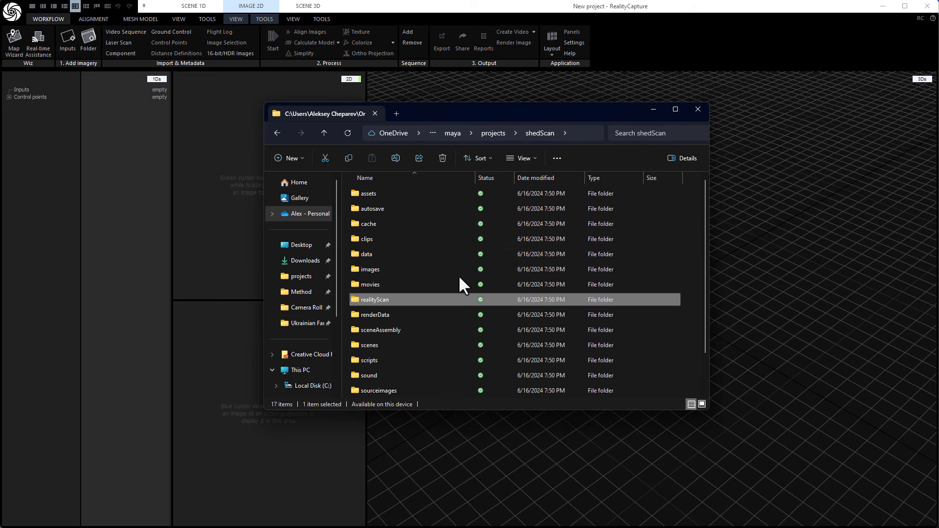
scroll(459, 275, "down", 1)
scroll(458, 272, "up", 1)
double_click(377, 299)
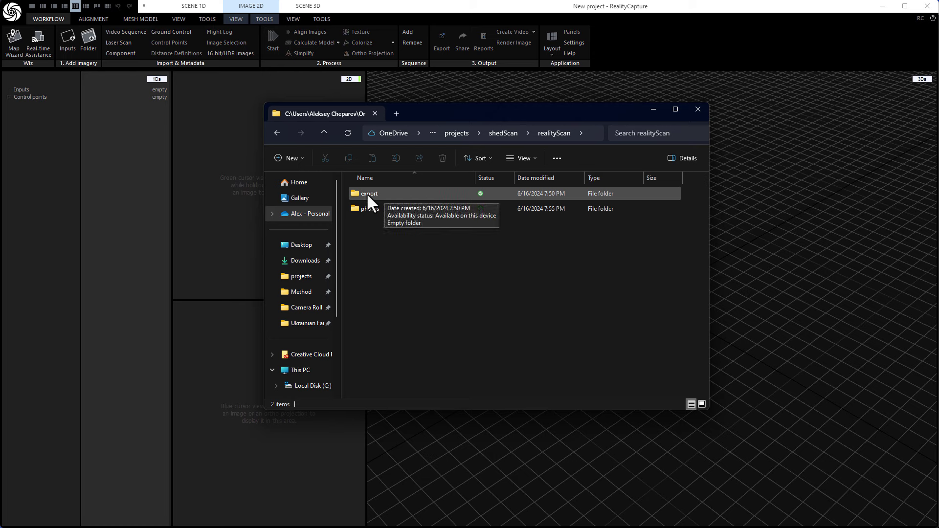
double_click(372, 210)
scroll(528, 258, "down", 10)
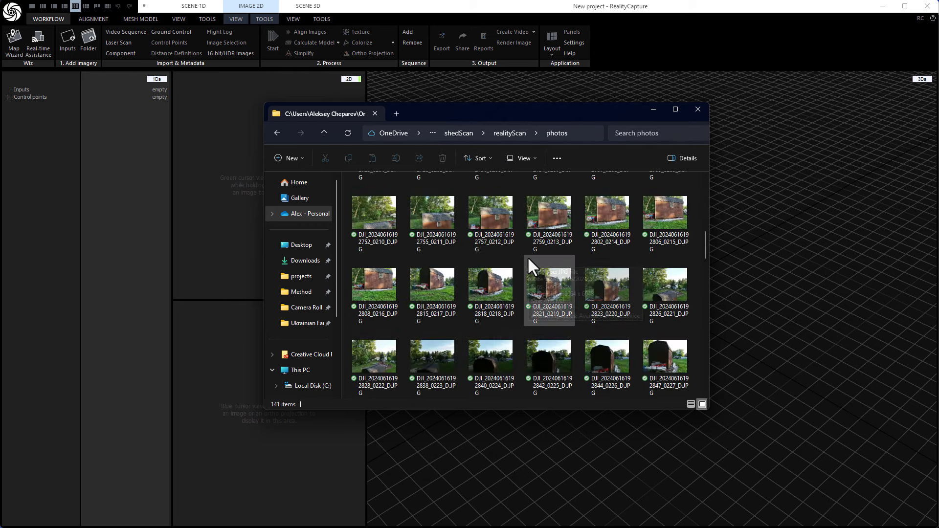
scroll(528, 257, "down", 5)
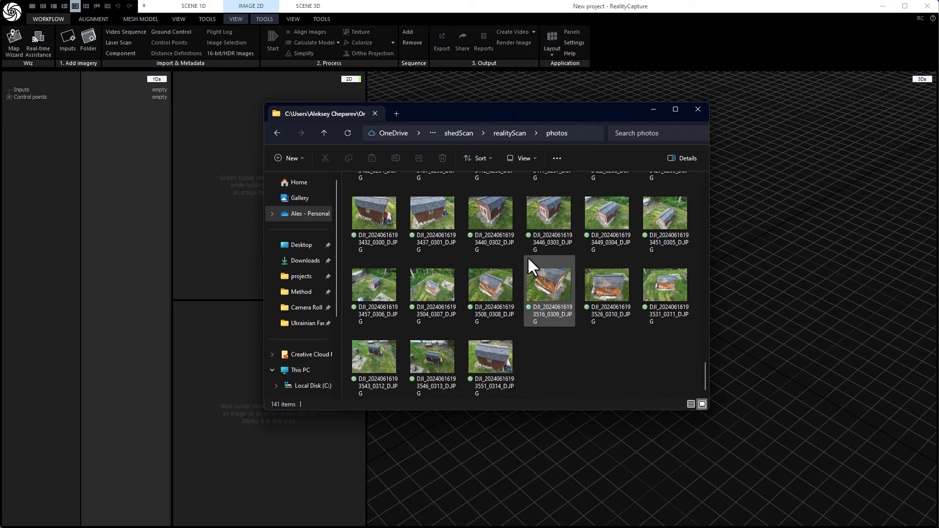
scroll(541, 306, "up", 6)
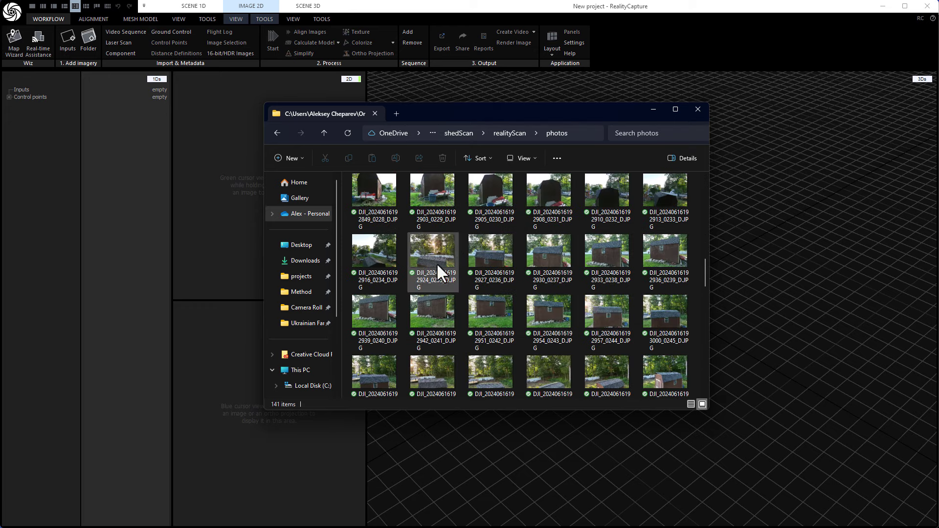
scroll(502, 279, "up", 9)
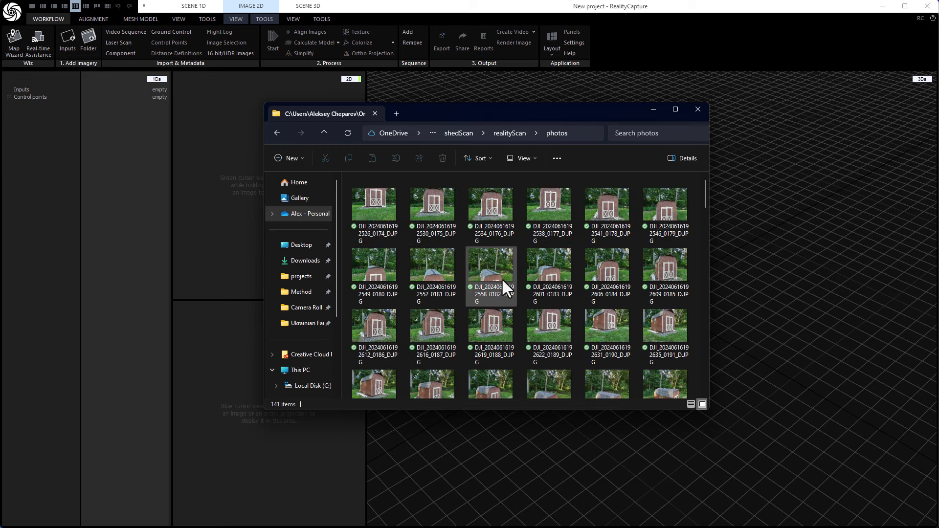
- Add the whole projects > shedScan > realityScan > photos folder of 141 shed images
left_click(654, 109)
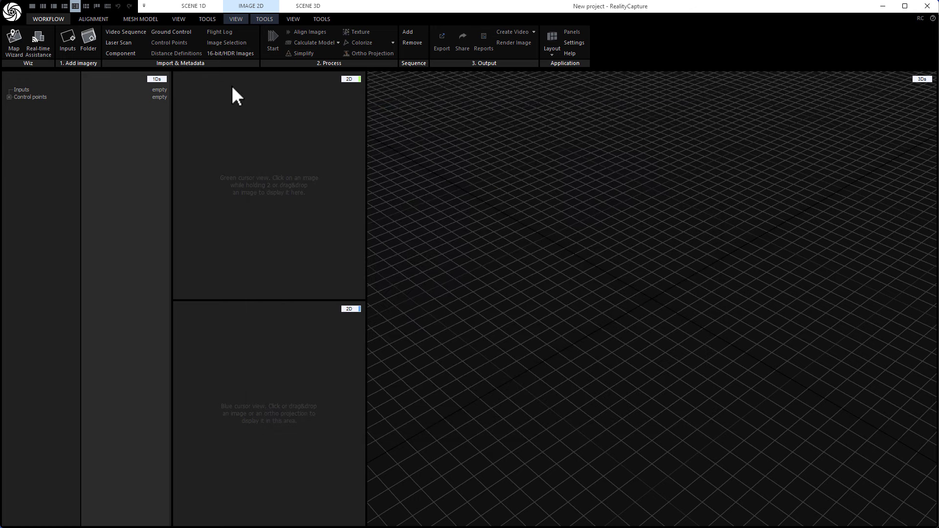
left_click(90, 37)
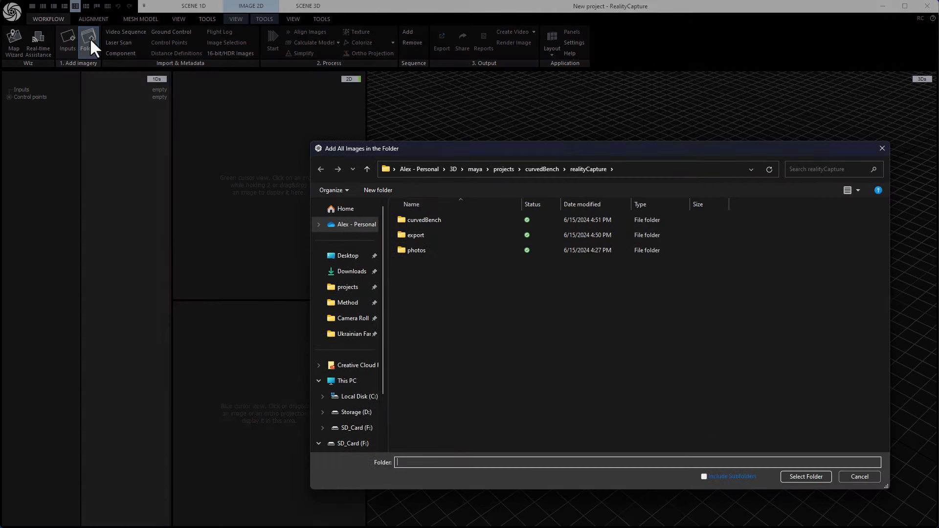
left_click(502, 169)
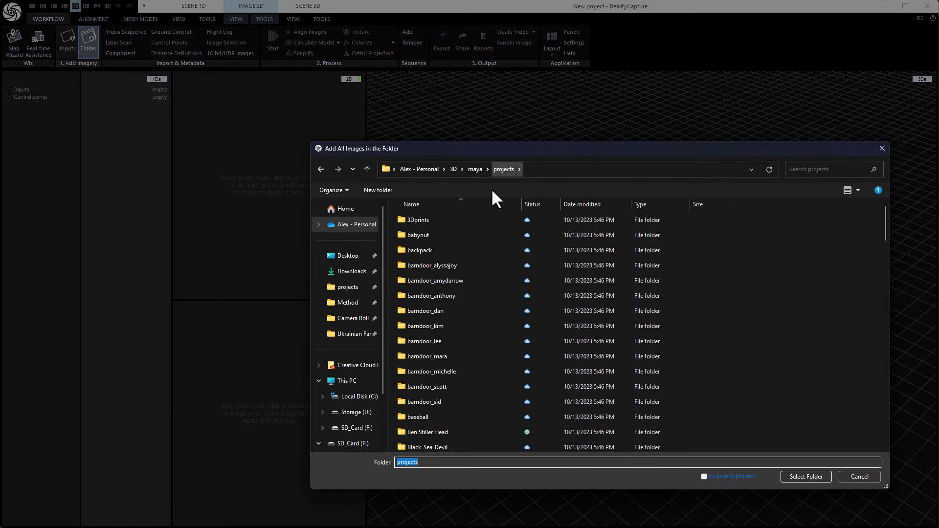
scroll(441, 278, "up", 1)
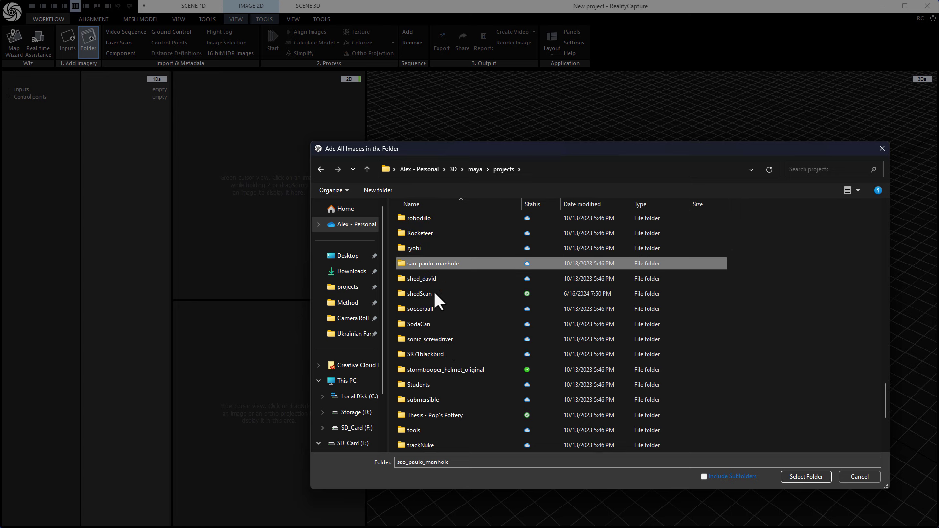
double_click(430, 295)
left_click(435, 326)
double_click(435, 325)
double_click(425, 235)
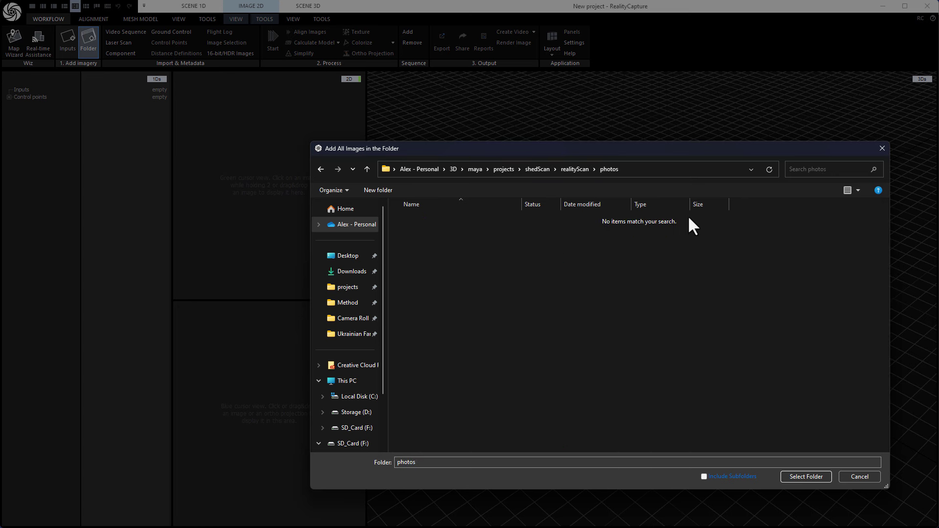
left_click(813, 474)
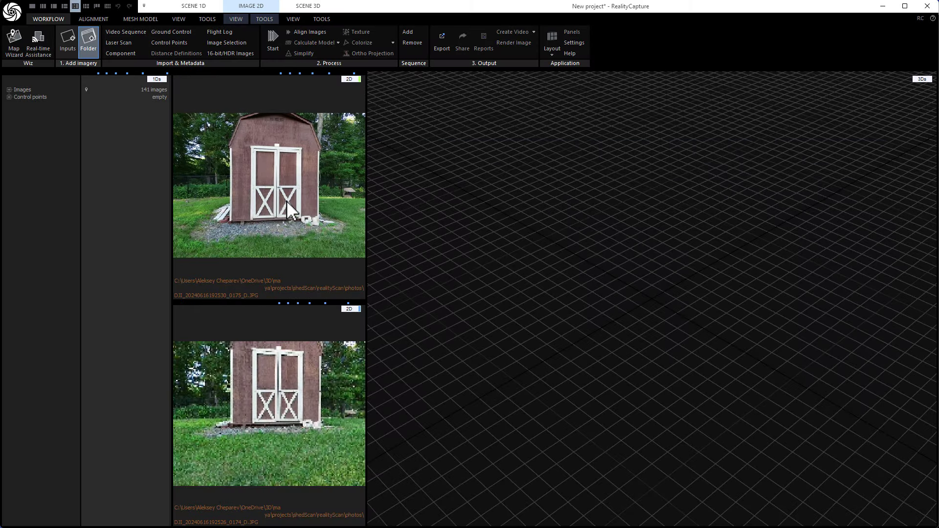
- Step through the imported shed photos one by one in the upper 2D view using arrow keys
left_click(267, 101)
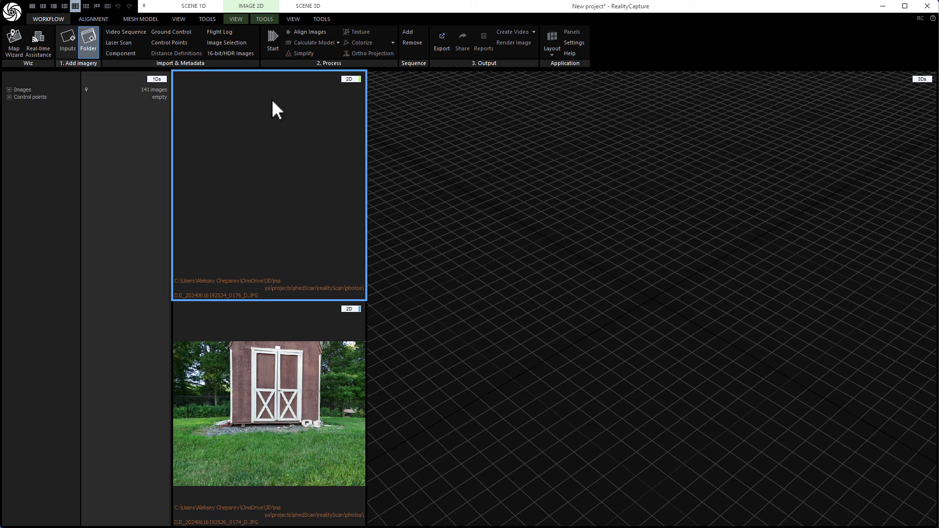
key("Left")
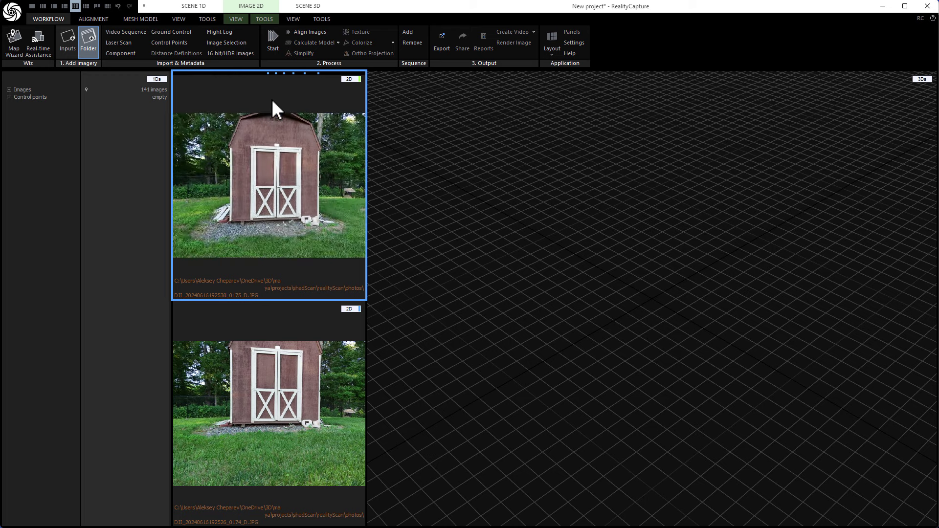
key("Right")
key("Right")
key("Right")
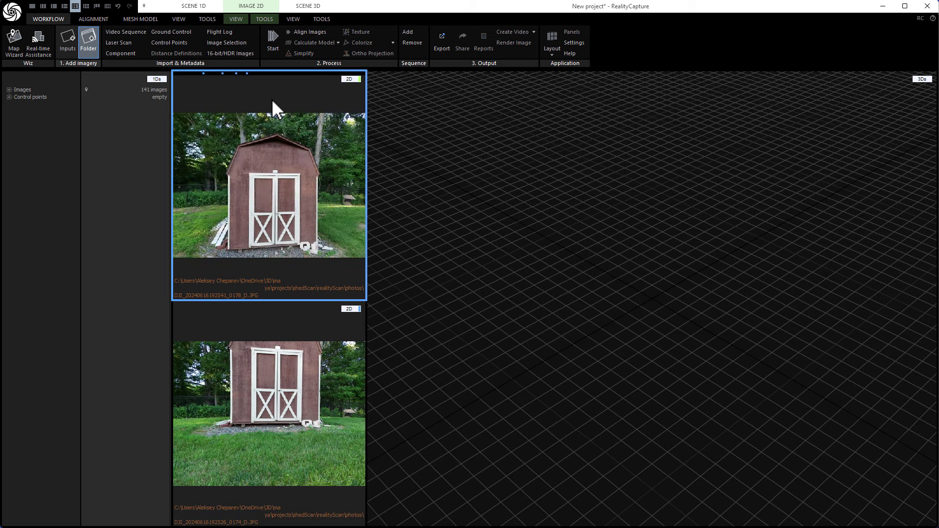
key("Right")
key("Right")
key("Right")
key("Right")
key("Right")
key("Right")
key("Right")
key("Right")
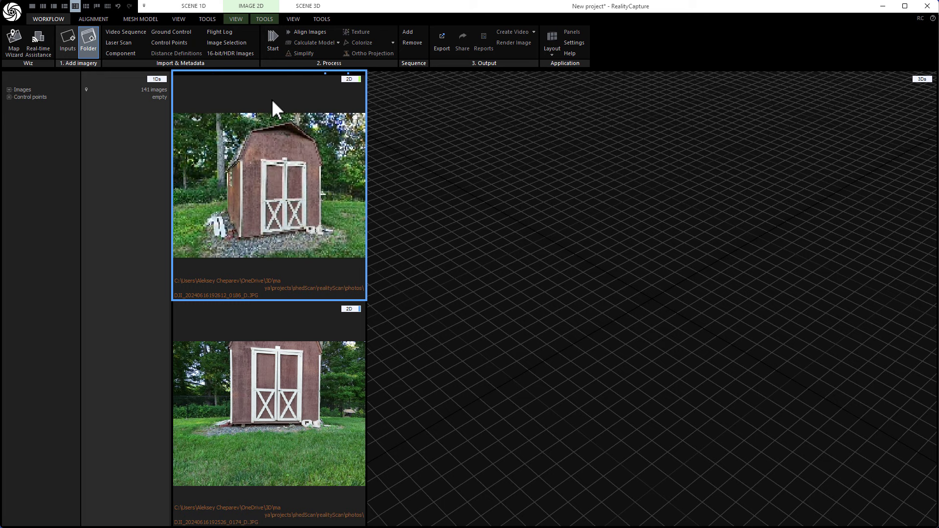
key("Right")
key("Right")
key("Right")
key("Right")
key("Right")
key("Right")
key("Right")
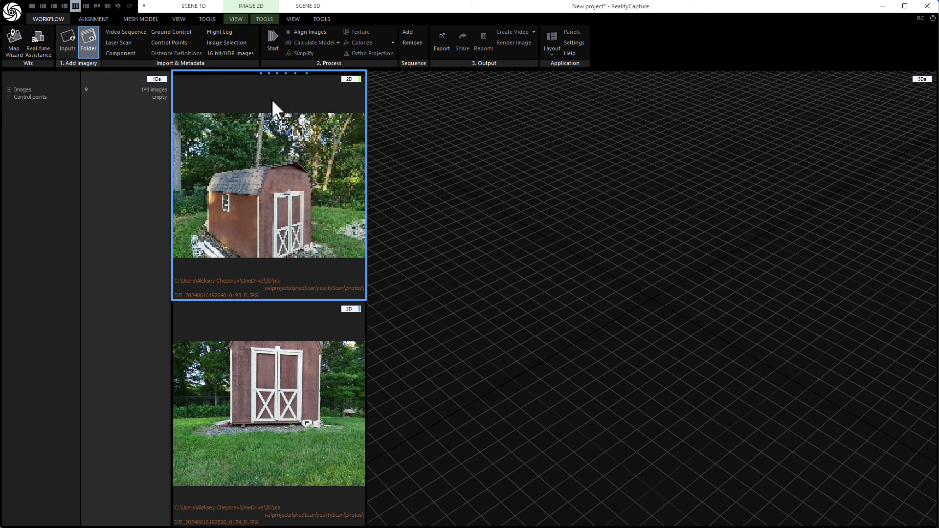
key("Right")
key("Right")
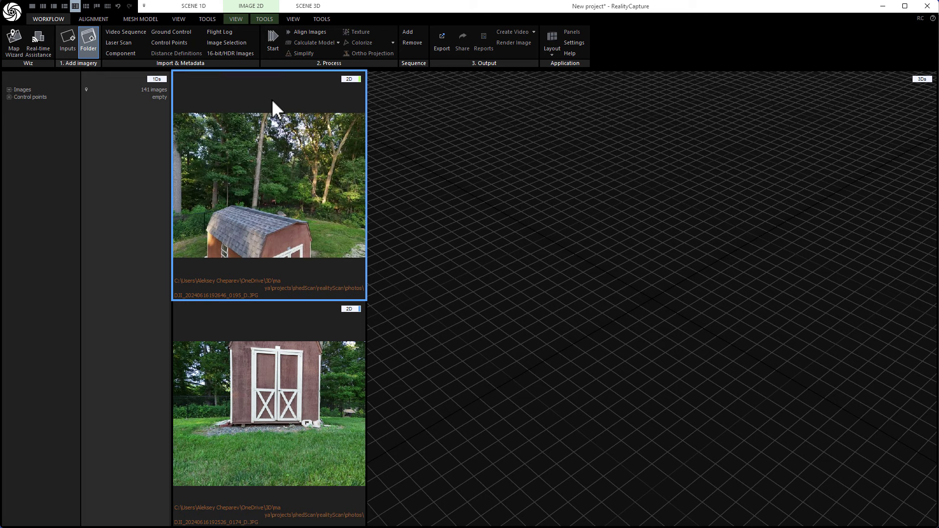
key("Right")
key("Right")
key("Right")
key("Right")
key("Right")
key("Right")
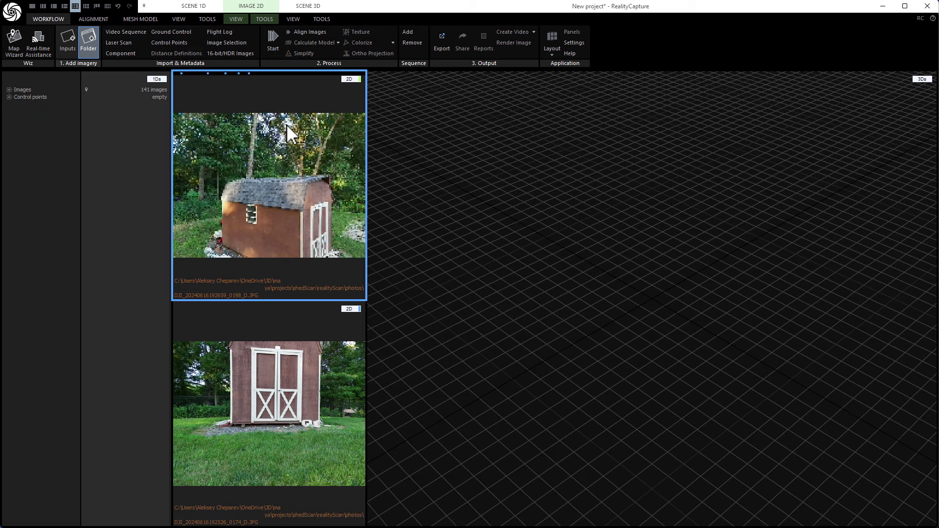
key("Right")
key("Right")
key("Right")
key("Right")
key("Right")
key("Right")
key("Right")
key("Right")
key("Right")
key("Right")
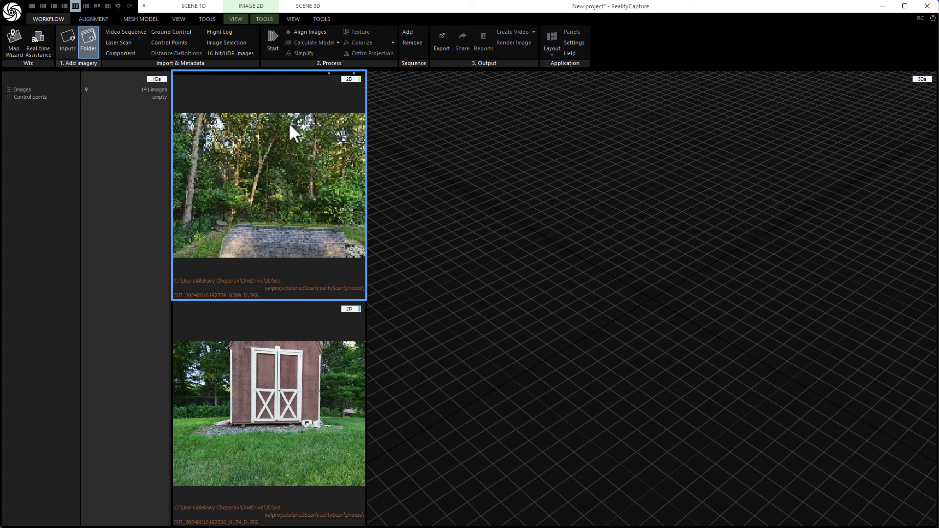
key("Right")
key("Right")
key("Right")
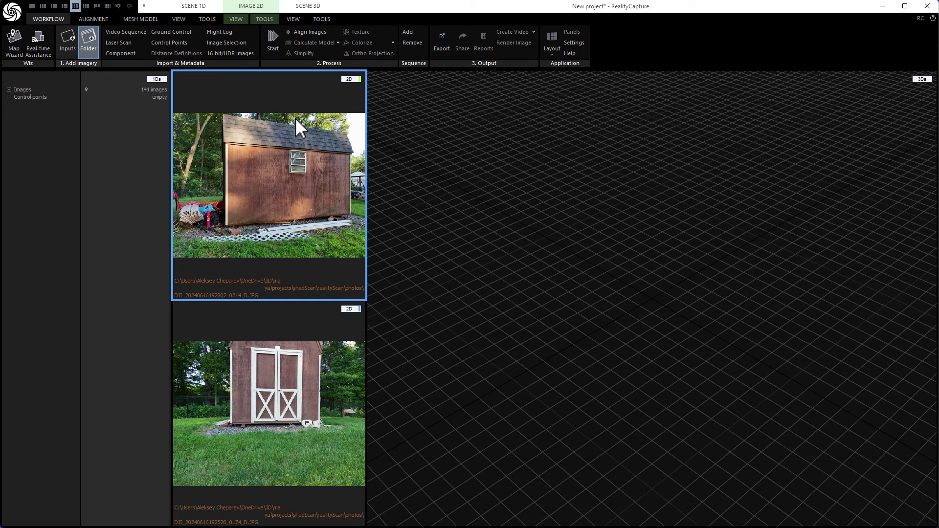
key("Down")
key("Down")
key("Down")
key("Down")
key("Down")
key("Down")
key("Down")
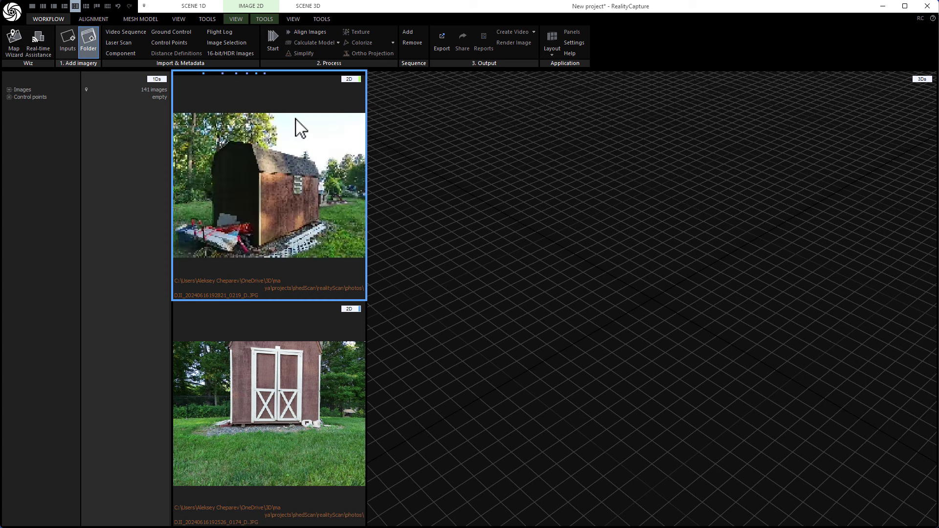
key("Down")
key("Down")
key("Down")
key("Down")
key("Down")
key("Down")
key("Down")
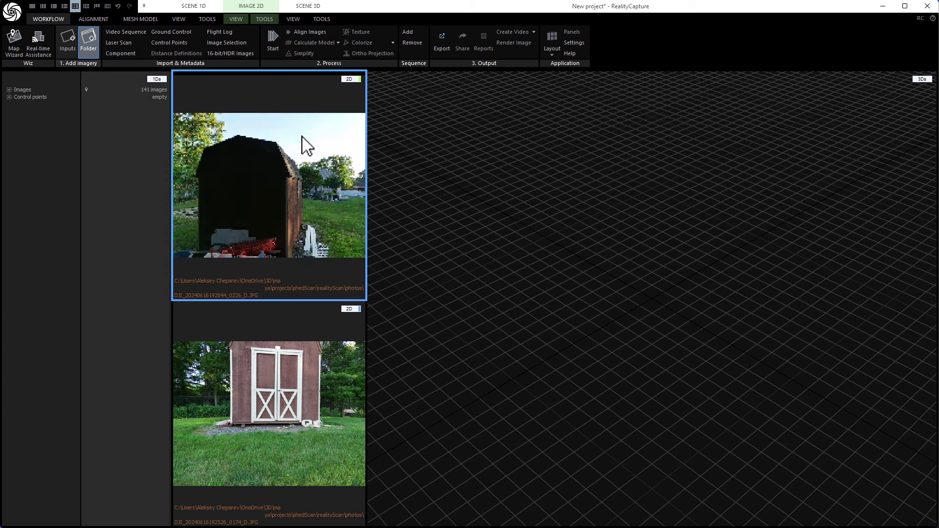
key("Down")
key("Down")
key("Down")
key("Down")
key("Down")
key("Down")
key("Down")
key("Down")
key("Down")
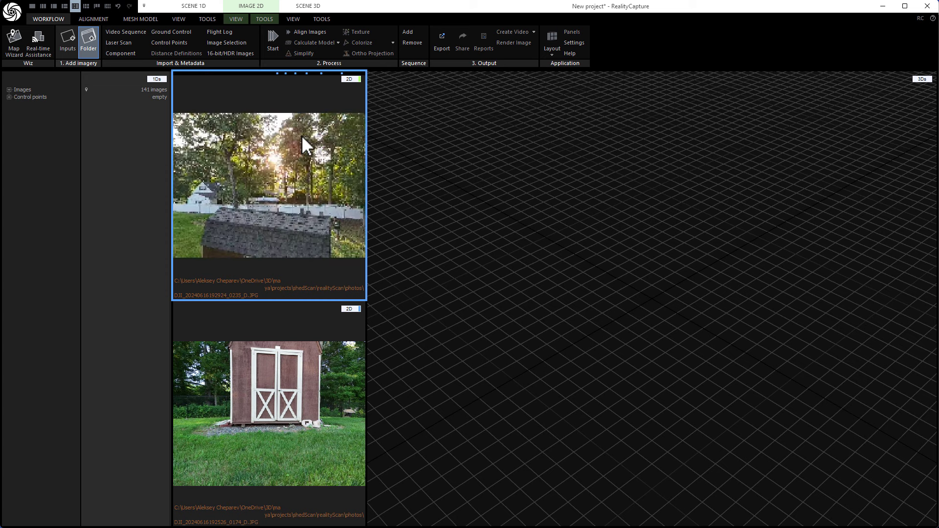
key("Down")
key("Down")
key("Down")
key("Down")
key("Down")
key("Down")
key("Down")
key("Down")
key("Down")
key("Down")
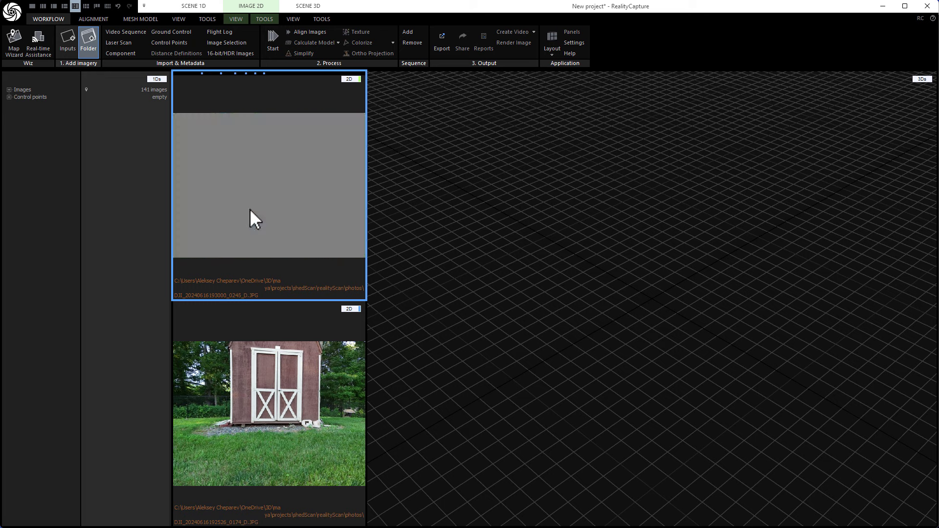
key("Down")
key("Down")
key("Down")
key("Down")
key("Down")
key("Down")
key("Down")
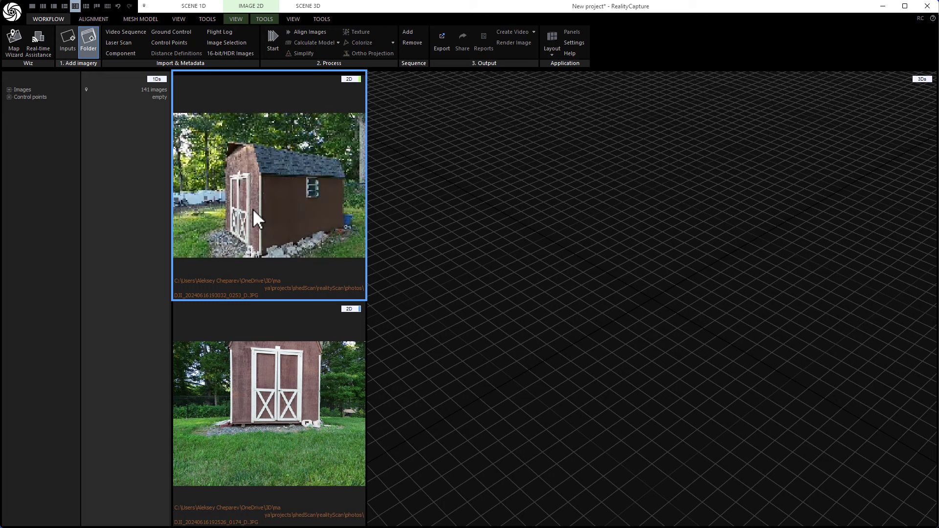
- Run a Draft alignment and orbit around the resulting point cloud and cameras
left_click(92, 20)
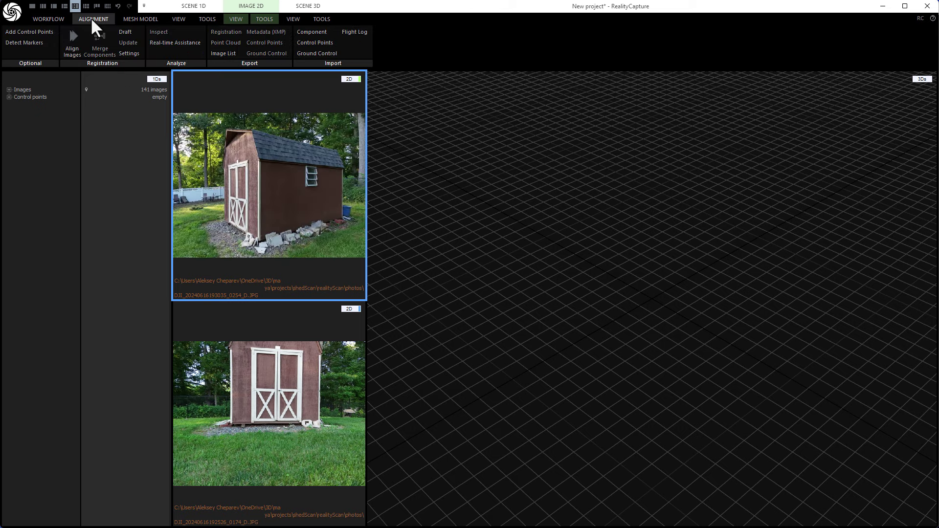
left_click(125, 33)
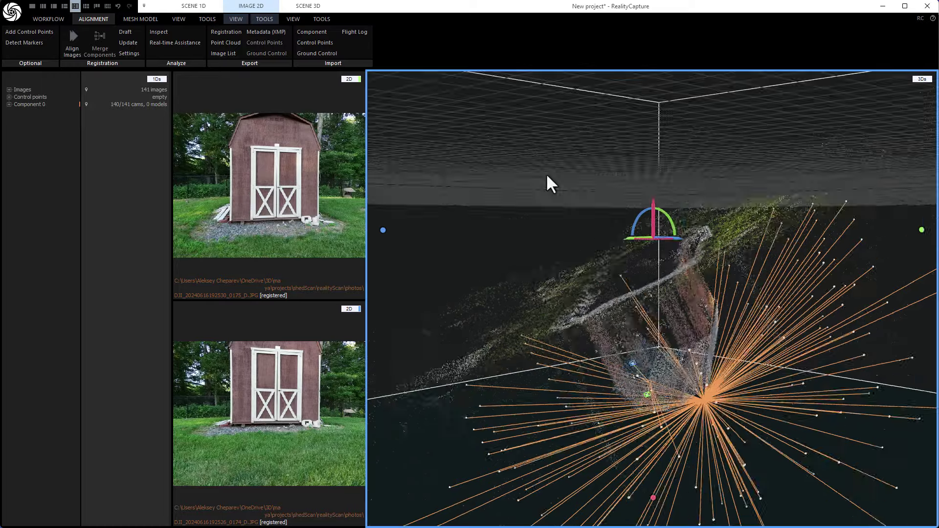
left_click_drag(552, 184, 112, 108)
key("alt")
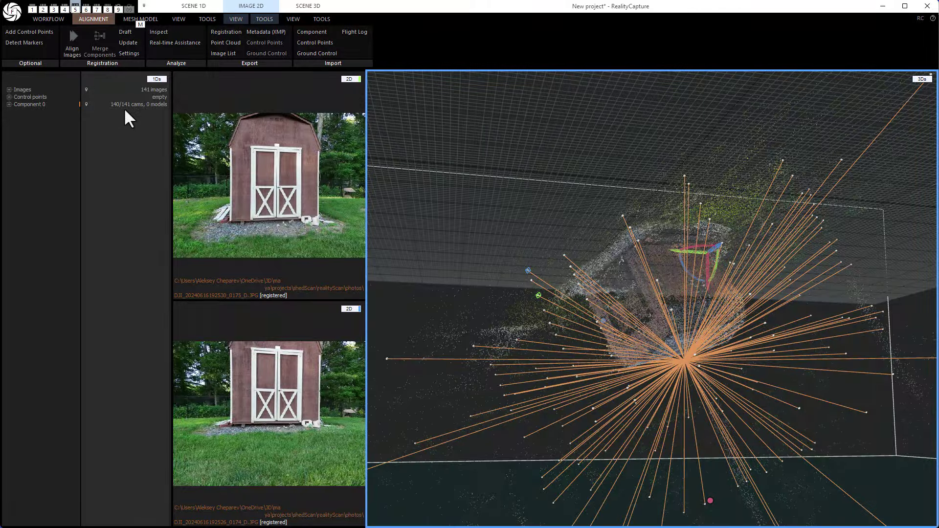
left_click_drag(784, 322, 766, 338)
key("alt")
left_click_drag(620, 255, 581, 294)
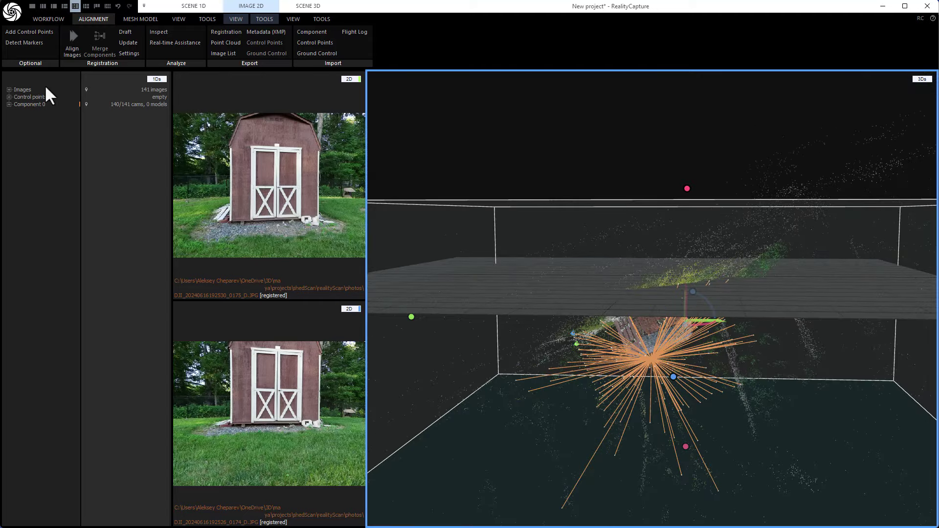
- Run Align Images for the full alignment and inspect it from other sides
left_click(71, 43)
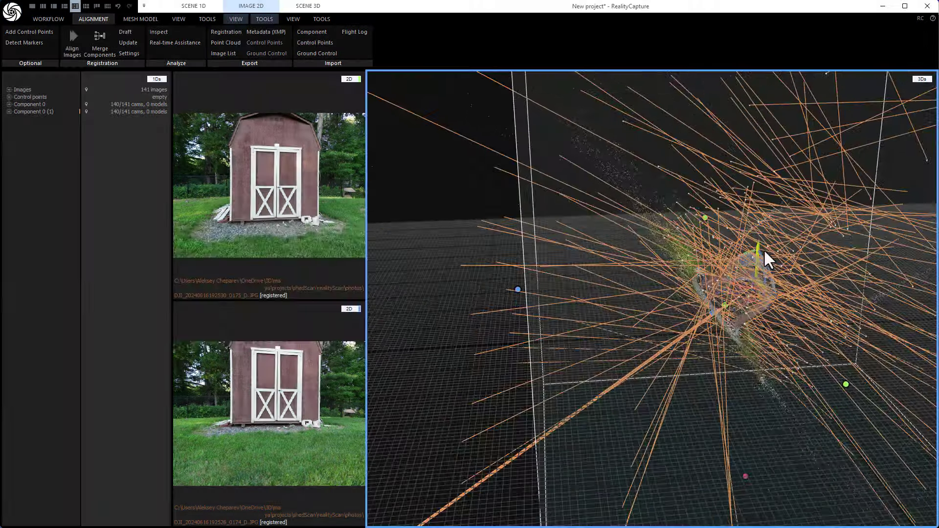
left_click_drag(827, 253, 731, 232)
left_click_drag(759, 203, 611, 180)
- Turn off Residuals in the VIEW tab and orbit the shed's point cloud and cameras
left_click(293, 19)
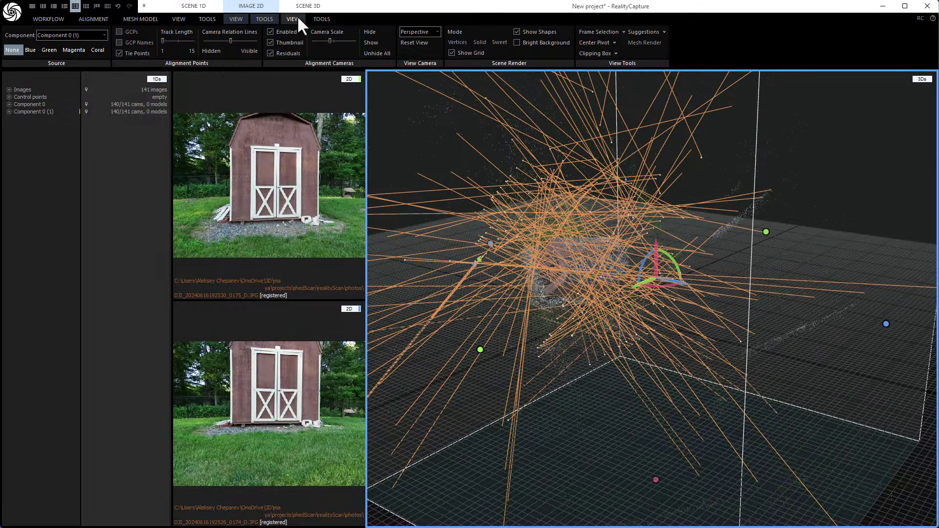
left_click(287, 54)
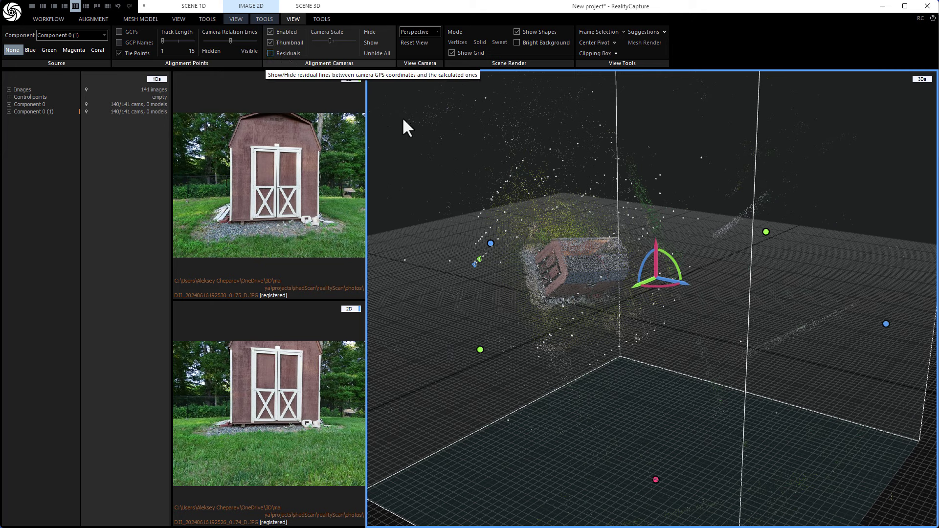
left_click_drag(428, 173, 594, 206)
scroll(593, 203, "up", 10)
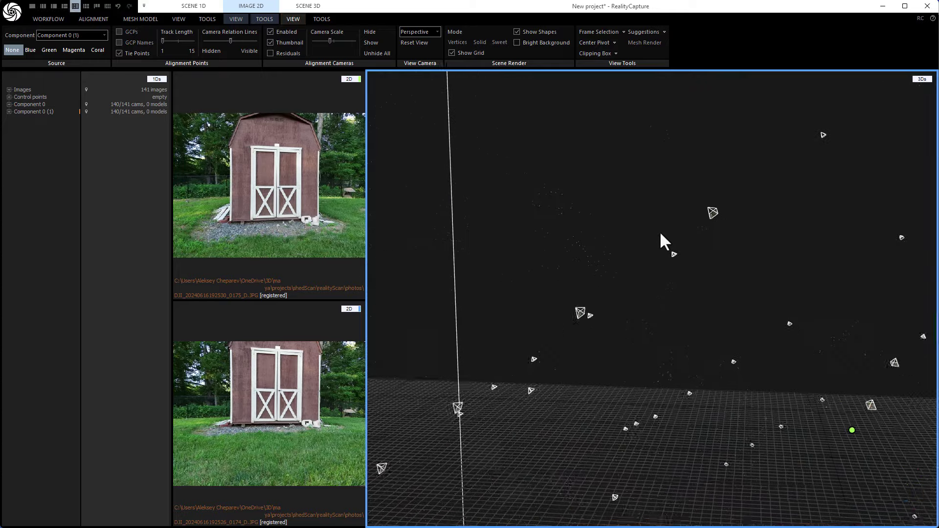
scroll(655, 230, "down", 10)
left_click_drag(595, 218, 667, 218)
scroll(667, 219, "up", 3)
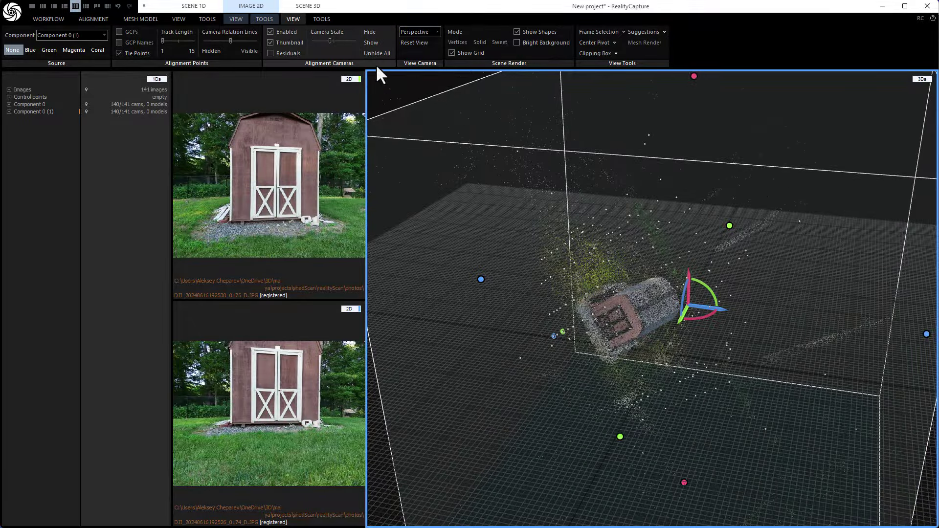
- Choose Clear Region from the TOOLS tab's Set Reconstruction Region dropdown
left_click(316, 17)
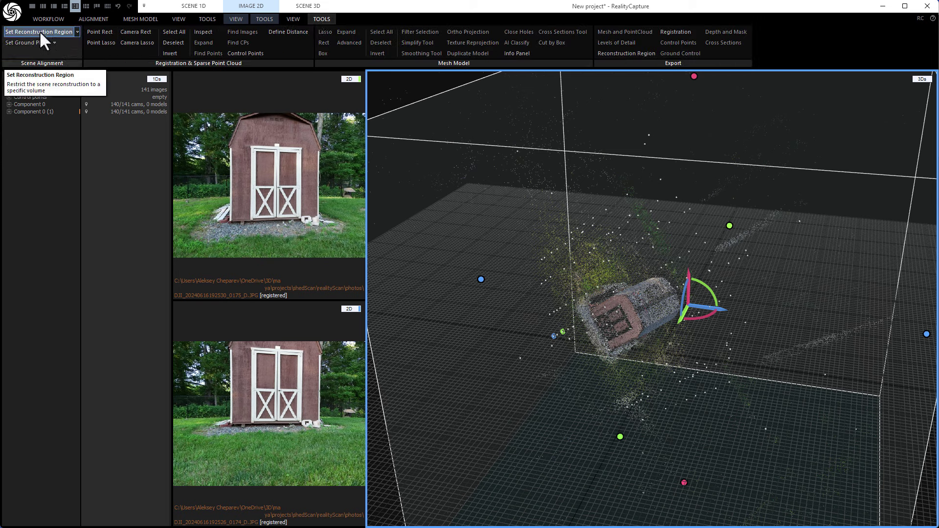
left_click(76, 32)
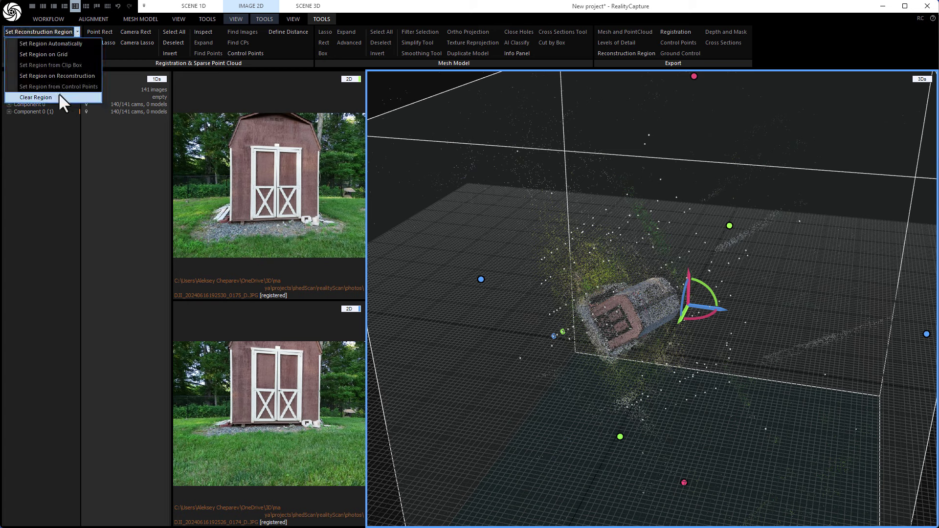
left_click(59, 97)
left_click(77, 32)
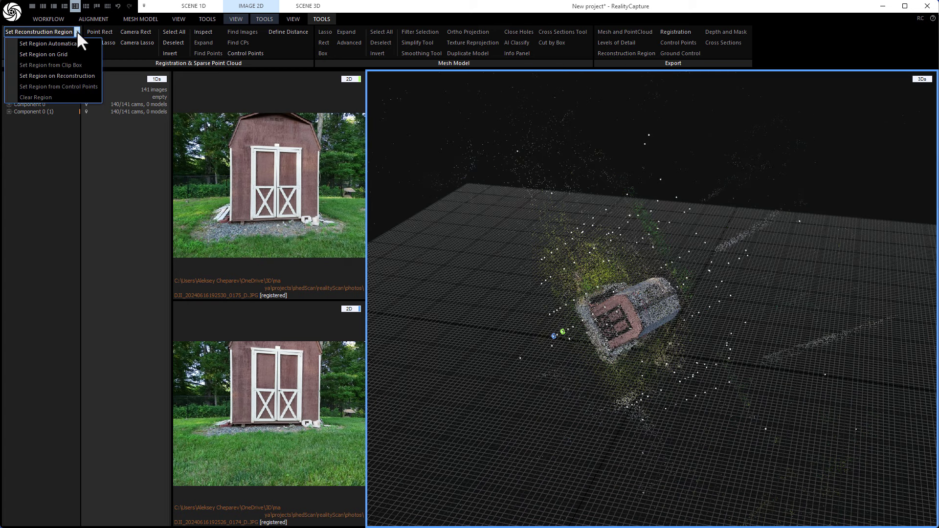
- Start Set Ground Plane and rotate the gizmo until the shed sits flat on the grid
left_click(76, 29)
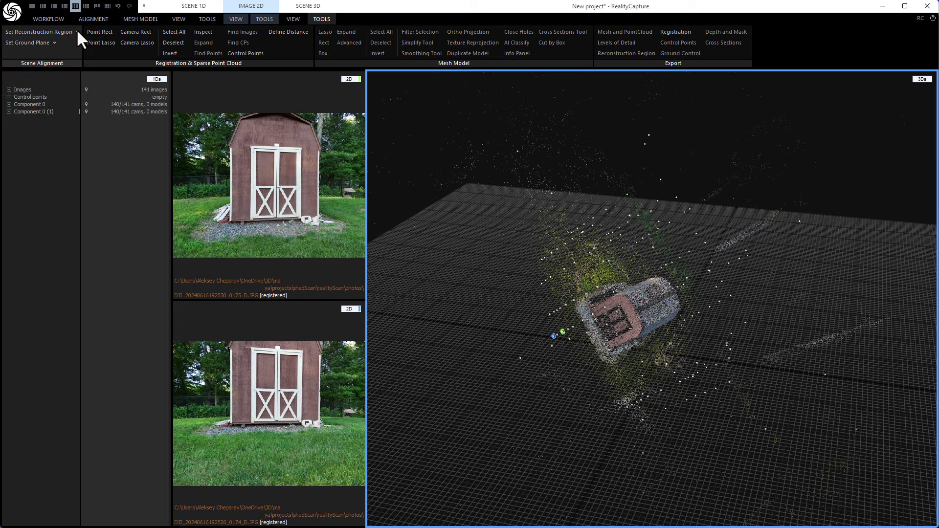
left_click(31, 42)
left_click_drag(636, 300, 635, 260)
key("alt")
left_click_drag(816, 413, 715, 411)
left_click(43, 49)
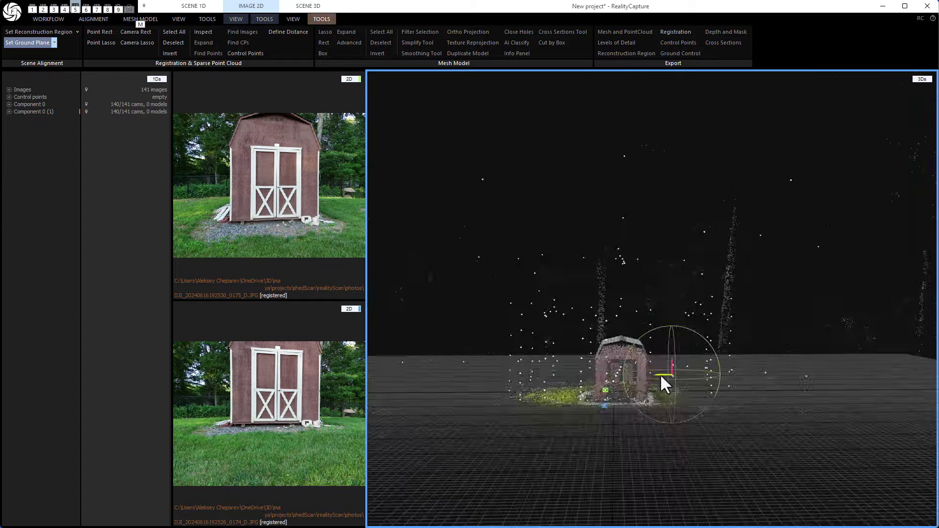
left_click_drag(653, 374, 724, 249)
left_click_drag(685, 288, 622, 290)
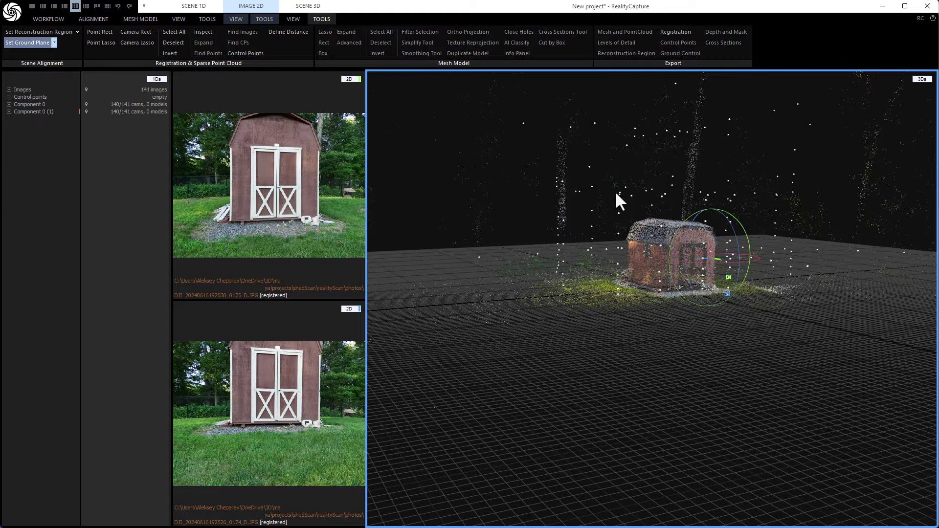
left_click_drag(615, 195, 605, 238)
right_click_drag(618, 251, 651, 252)
left_click_drag(651, 252, 783, 372)
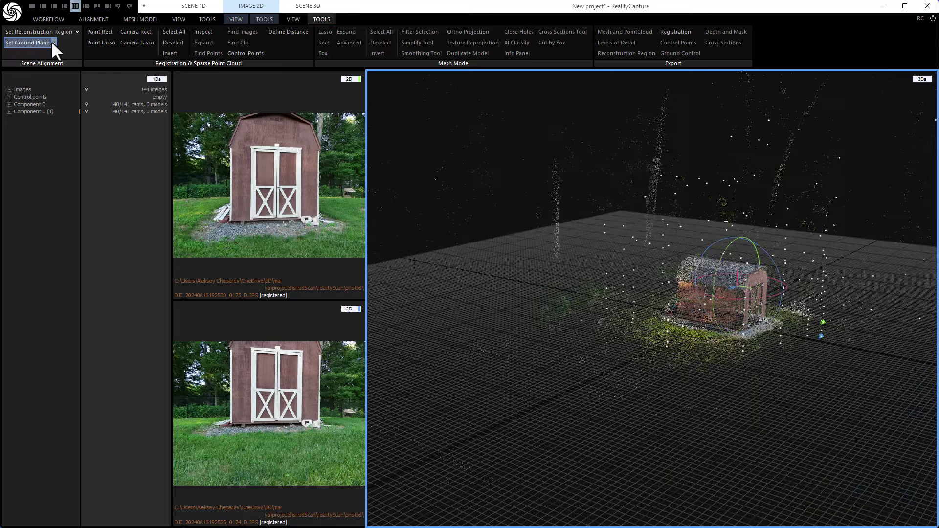
- Apply the new ground plane and orbit to confirm the shed stands upright
left_click(13, 43)
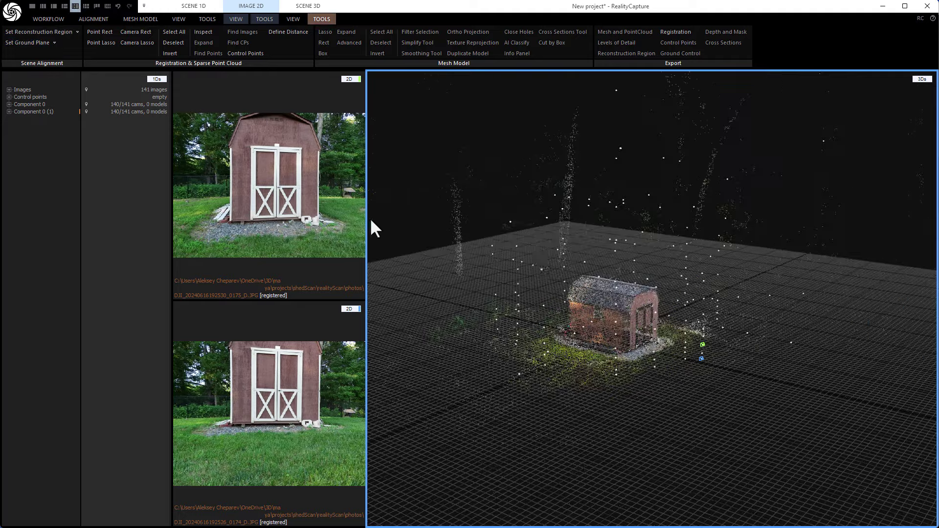
left_click_drag(421, 250, 659, 296)
scroll(680, 254, "down", 5)
scroll(663, 255, "up", 8)
left_click_drag(659, 245, 682, 69)
scroll(673, 231, "up", 5)
scroll(706, 238, "down", 5)
left_click_drag(675, 182, 621, 210)
scroll(631, 230, "up", 3)
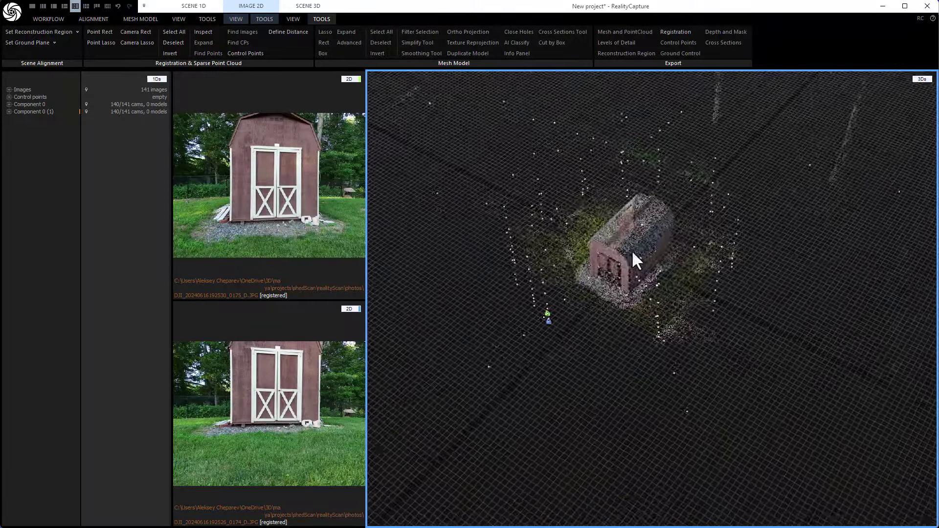
- Create a reconstruction region and drag its side handles tight around the shed
left_click(46, 32)
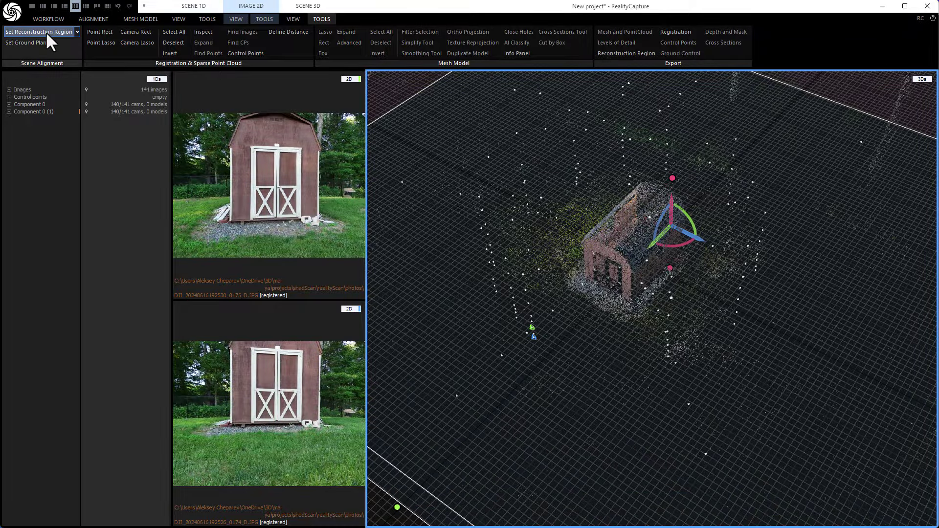
scroll(574, 313, "down", 5)
left_click_drag(776, 356, 723, 335)
scroll(714, 342, "up", 3)
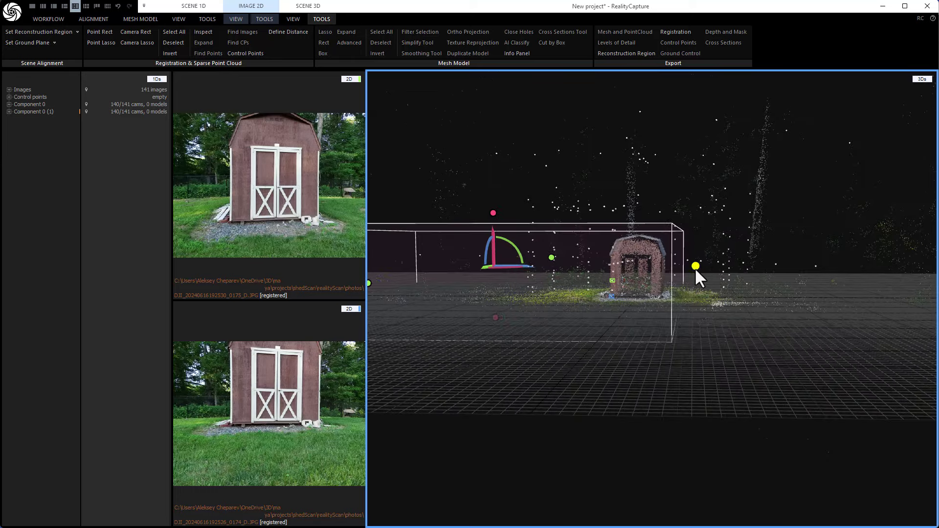
left_click_drag(696, 269, 369, 132)
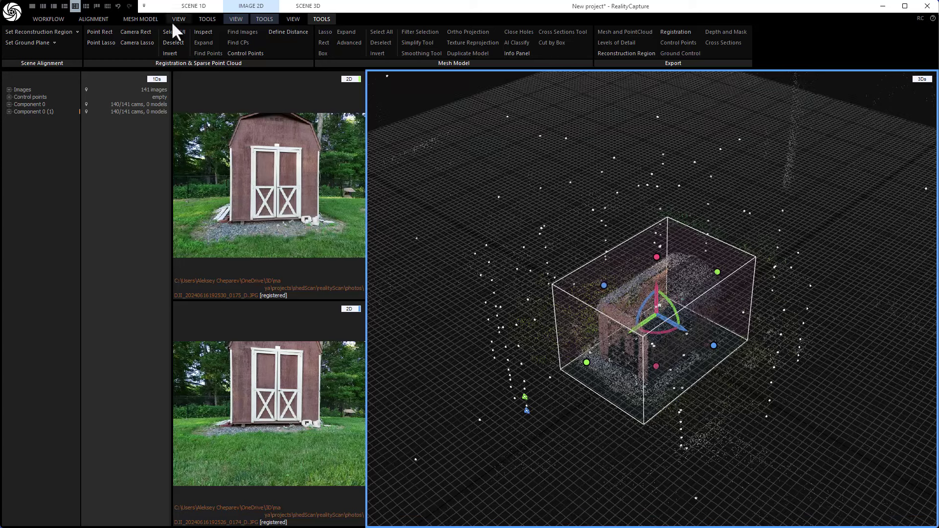
- Calculate a Normal Detail mesh from the MESH MODEL tab and view the window wall
left_click(137, 18)
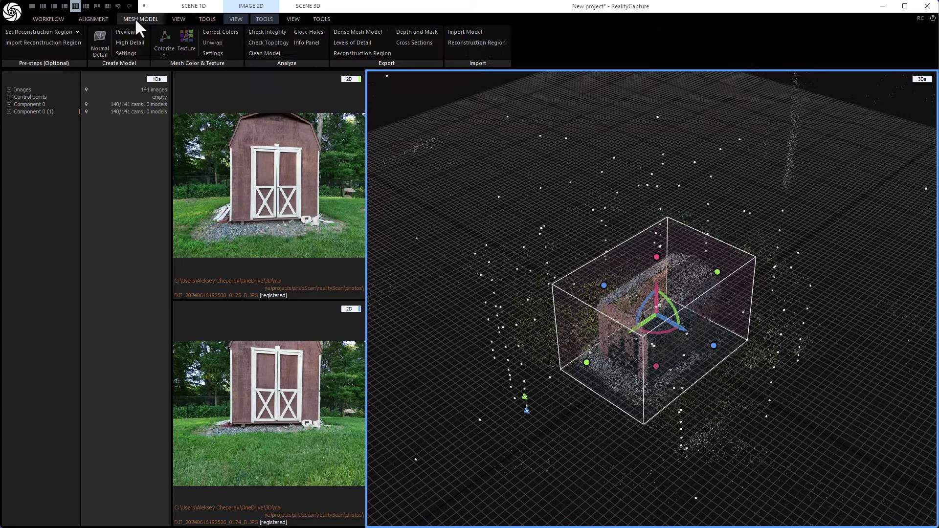
left_click(97, 39)
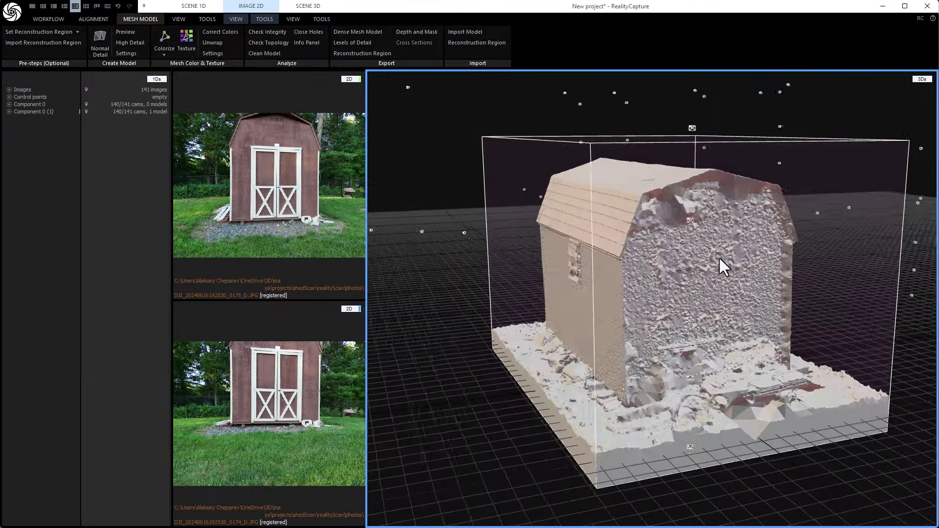
left_click_drag(720, 257, 642, 317)
scroll(605, 277, "up", 5)
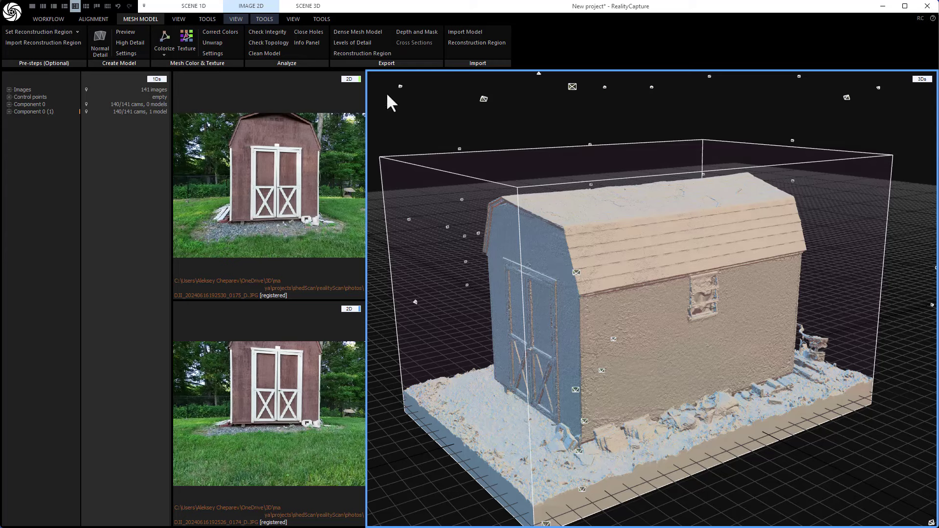
- Simplify the shed mesh to a target triangle count of 2000000 using the Simplify Tool
left_click(316, 19)
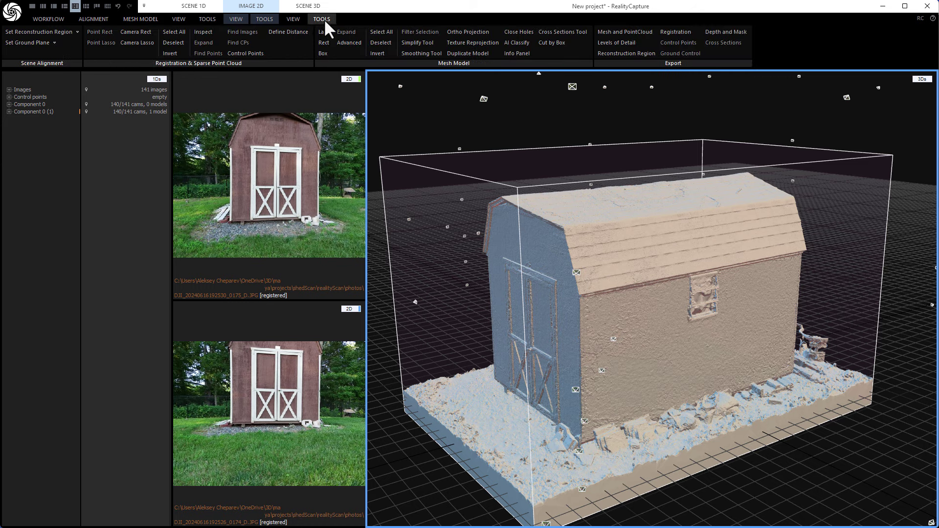
left_click(416, 42)
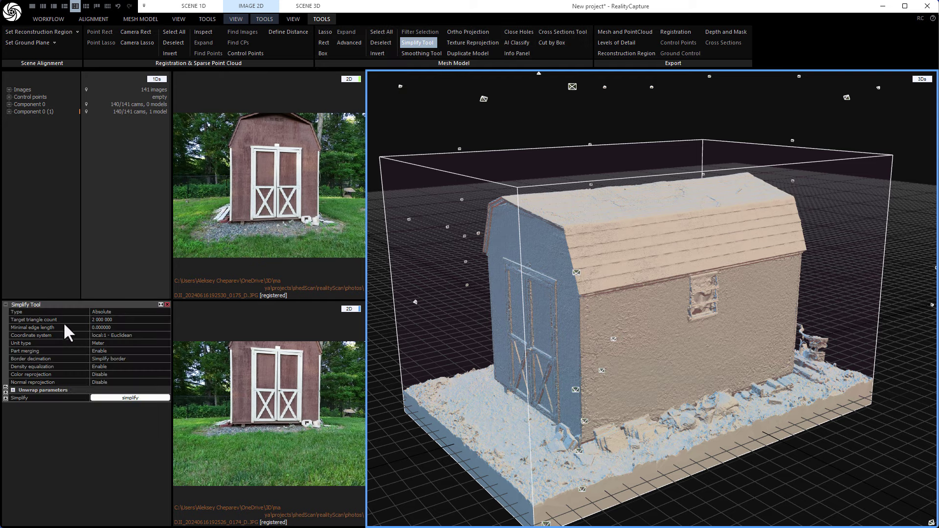
left_click(101, 320)
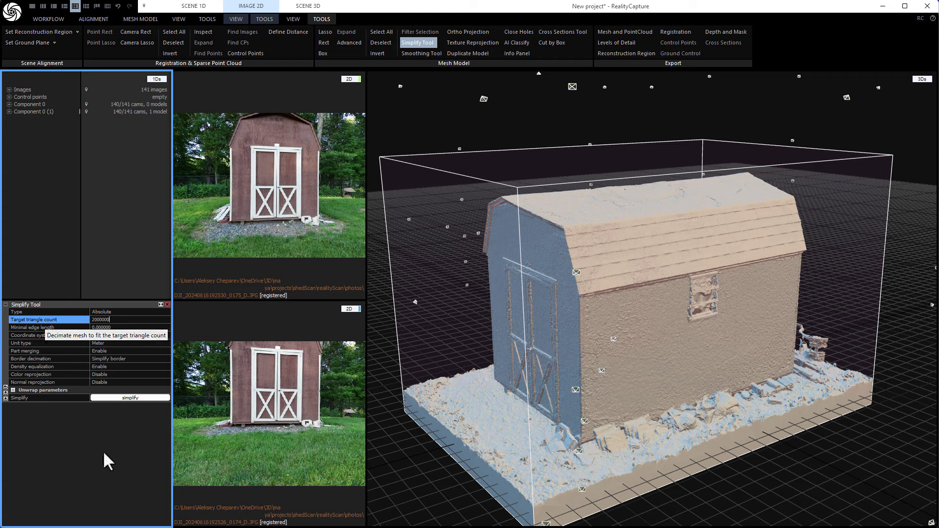
left_click(126, 400)
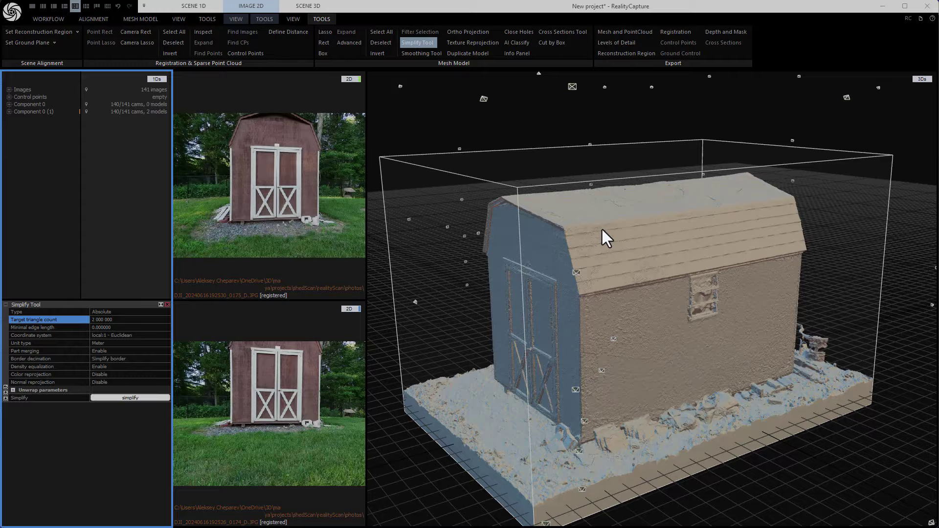
left_click_drag(602, 226, 645, 213)
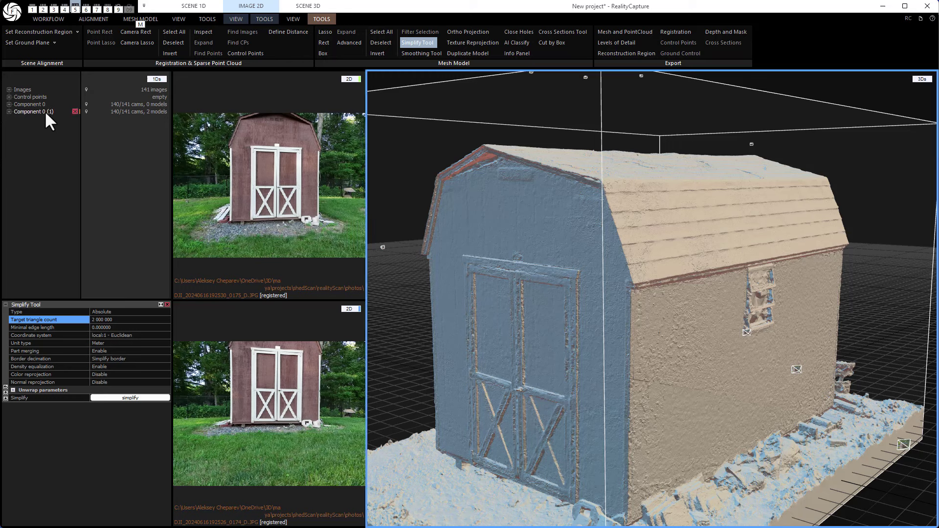
key("alt")
- Select Model 2 under Component 0 to check its 2.0M triangles, then frame the shed
left_click(8, 111)
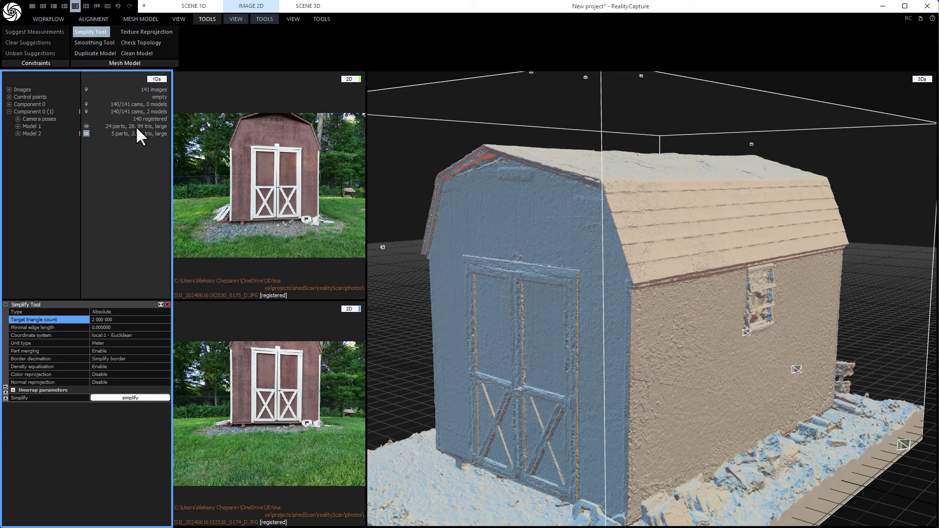
left_click(36, 136)
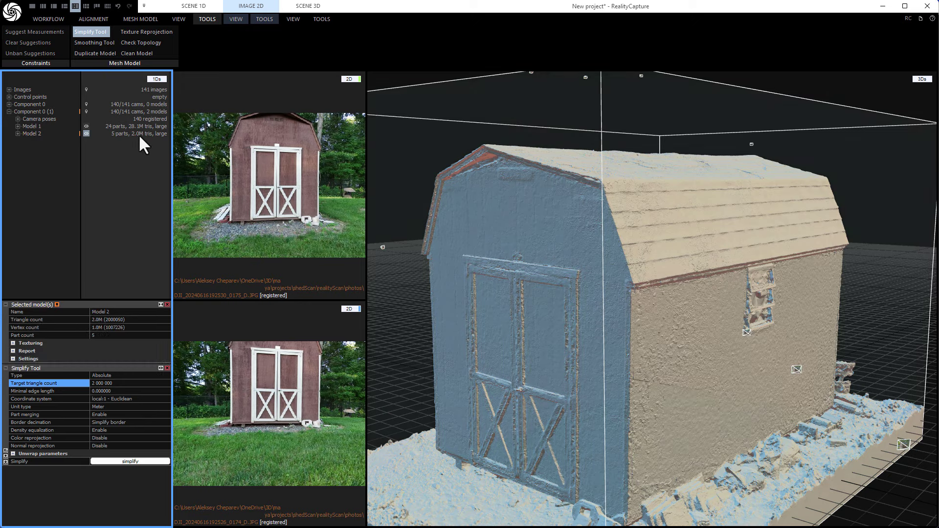
left_click(683, 265)
scroll(677, 262, "down", 3)
mouse_move(674, 260)
left_mouse_down()
mouse_move(664, 267)
mouse_move(682, 261)
left_mouse_up()
scroll(556, 196, "up", 3)
key("alt")
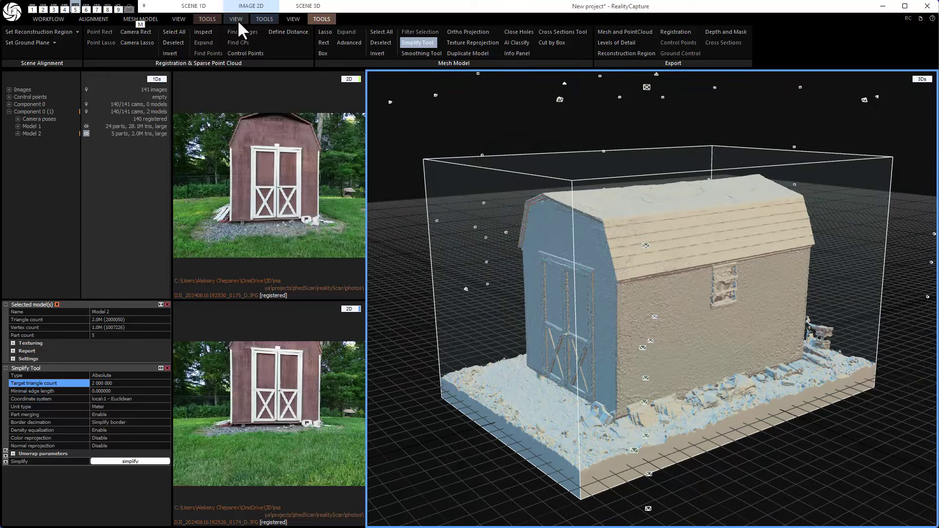
- Compute the UV unwrap of the simplified shed model
left_click(128, 21)
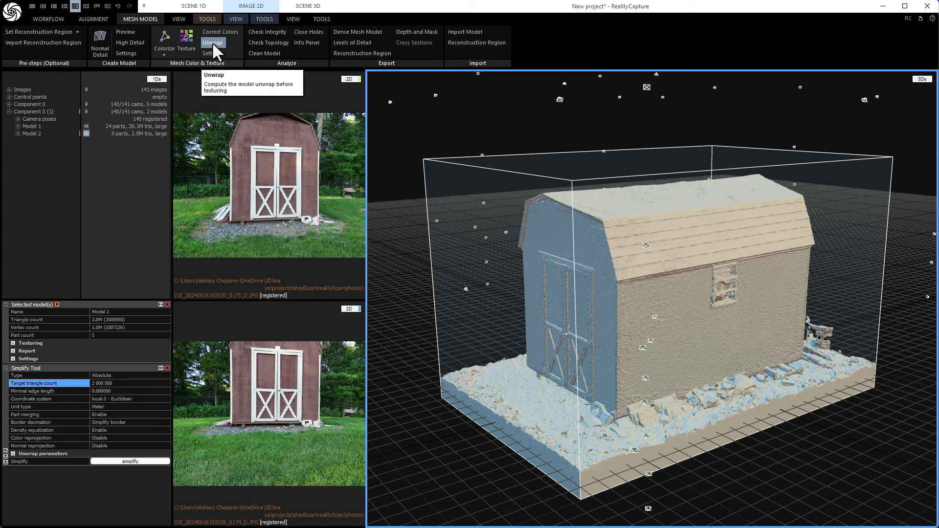
left_click(213, 42)
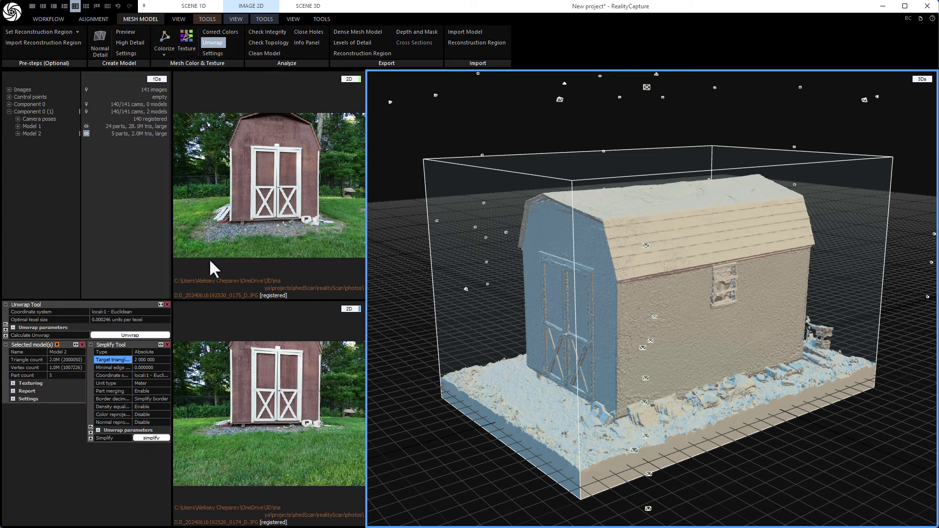
left_click(115, 336)
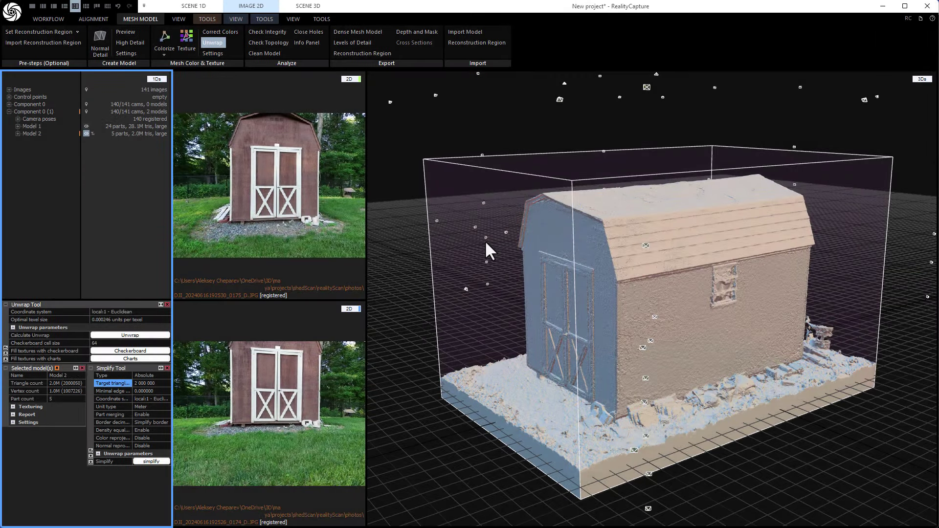
mouse_move(486, 242)
left_mouse_down()
mouse_move(498, 241)
mouse_move(487, 234)
left_mouse_up()
key("alt")
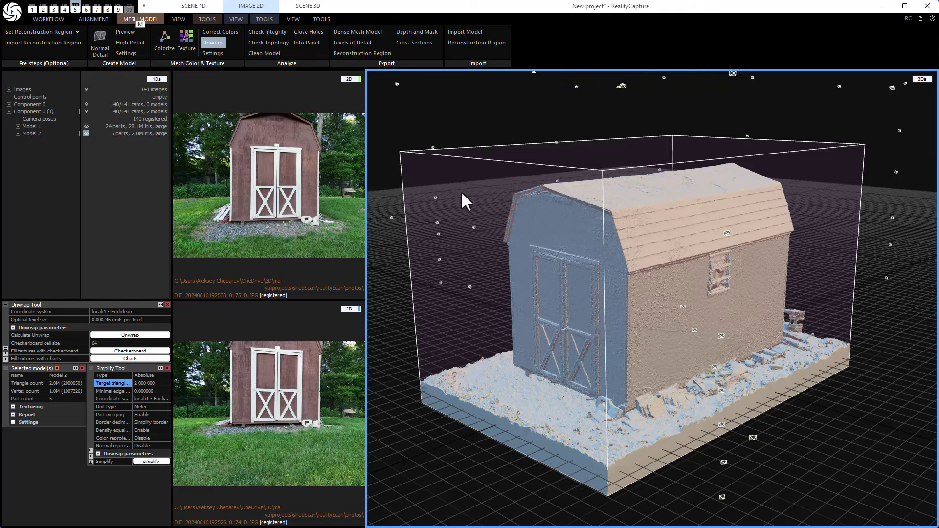
- Generate the shed's texture and inspect the photographed colours on its walls
left_click(185, 45)
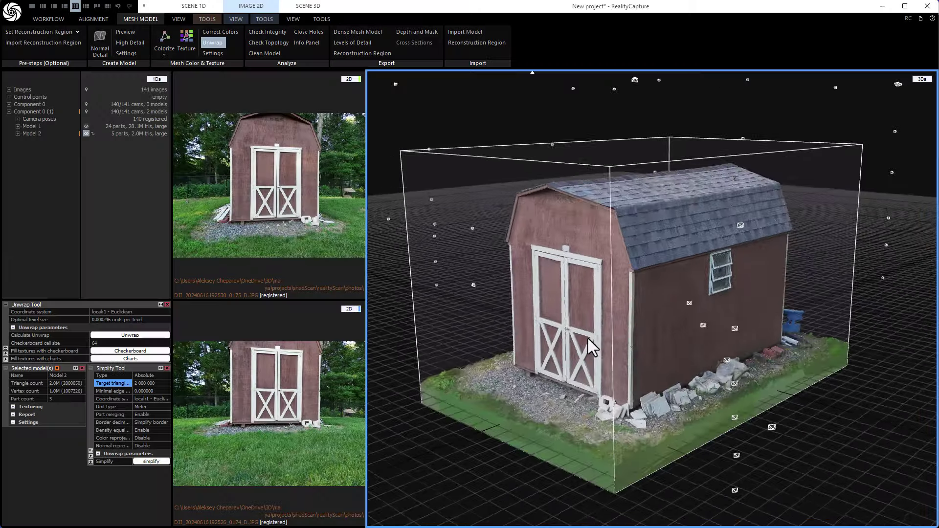
left_click_drag(588, 339, 648, 318)
scroll(695, 336, "up", 5)
scroll(748, 351, "down", 5)
scroll(610, 339, "down", 4)
scroll(660, 334, "down", 3)
key("alt")
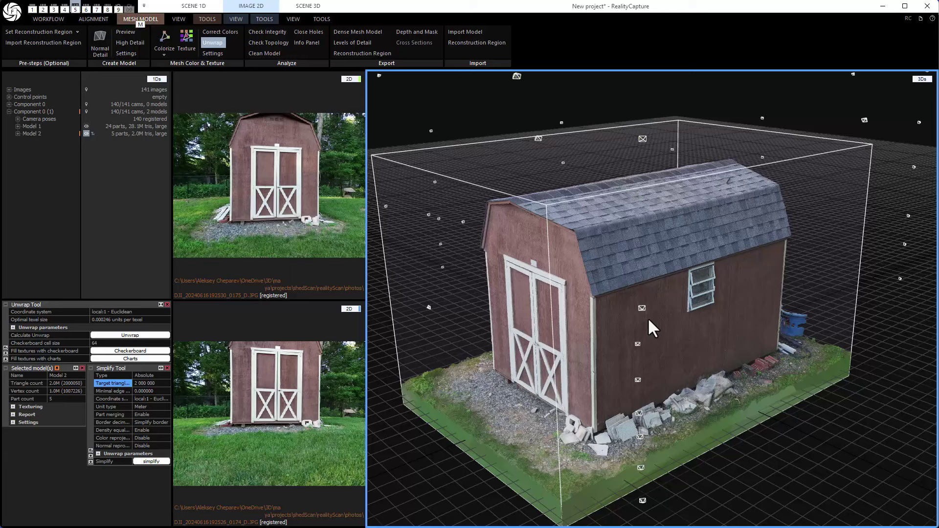
left_click(293, 18)
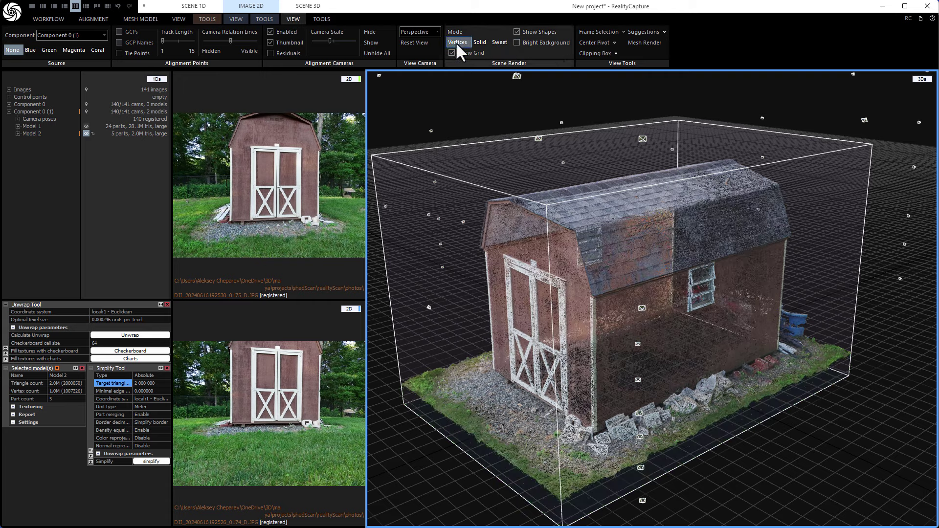
- Cycle the scene render through Vertices, Solid and Sweet, ending on the fully textured Sweet view
left_click_drag(607, 176, 633, 145)
key("alt")
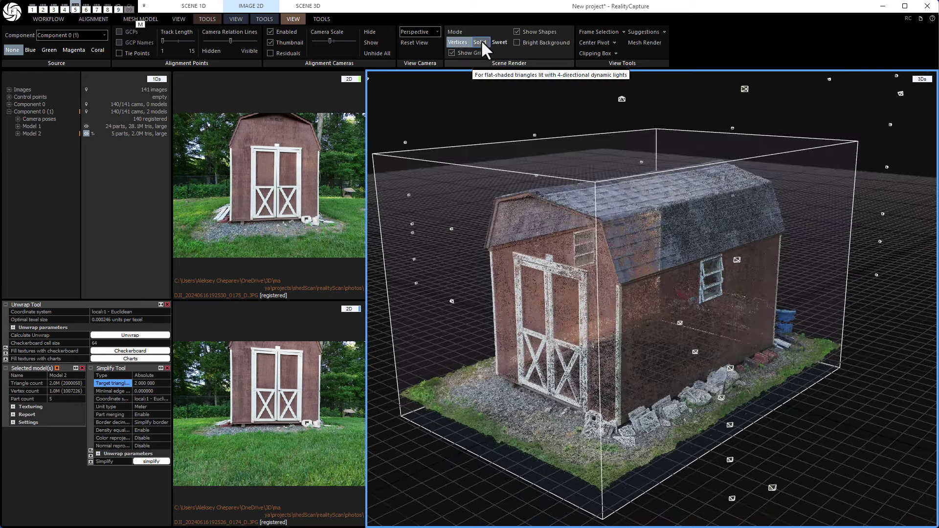
left_click(480, 42)
mouse_move(625, 178)
left_mouse_down()
mouse_move(684, 155)
mouse_move(515, 78)
left_mouse_up()
left_click(498, 42)
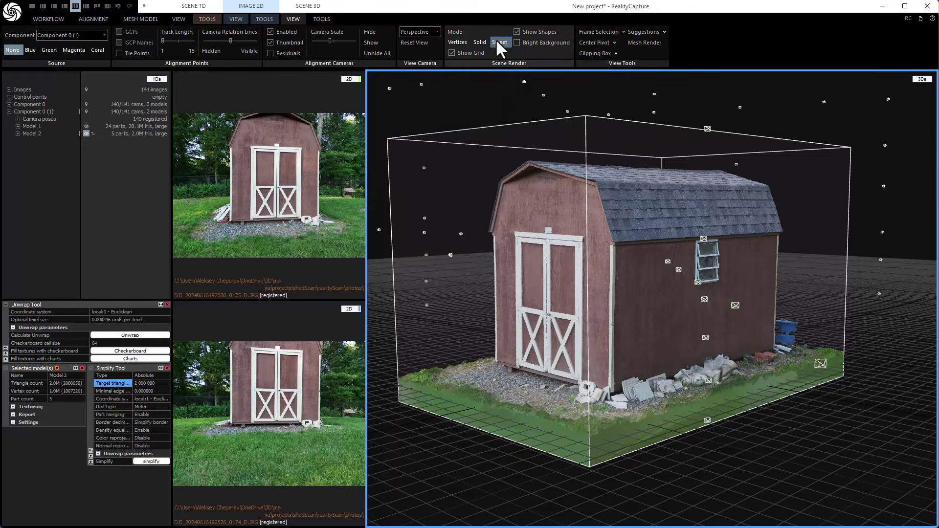
left_click_drag(621, 184, 583, 186)
left_click(154, 16)
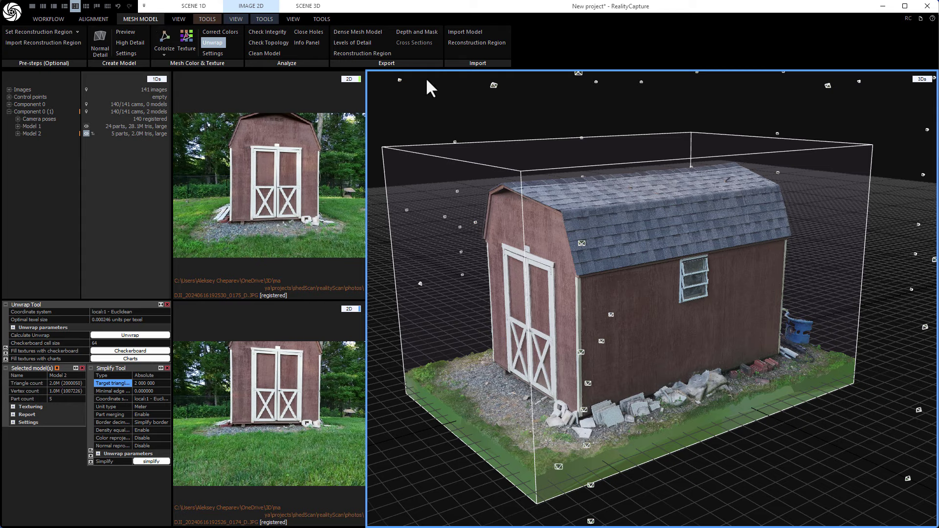
- Save the project as shedScan in the projects\shedScan\realityScan folder
left_click(12, 12)
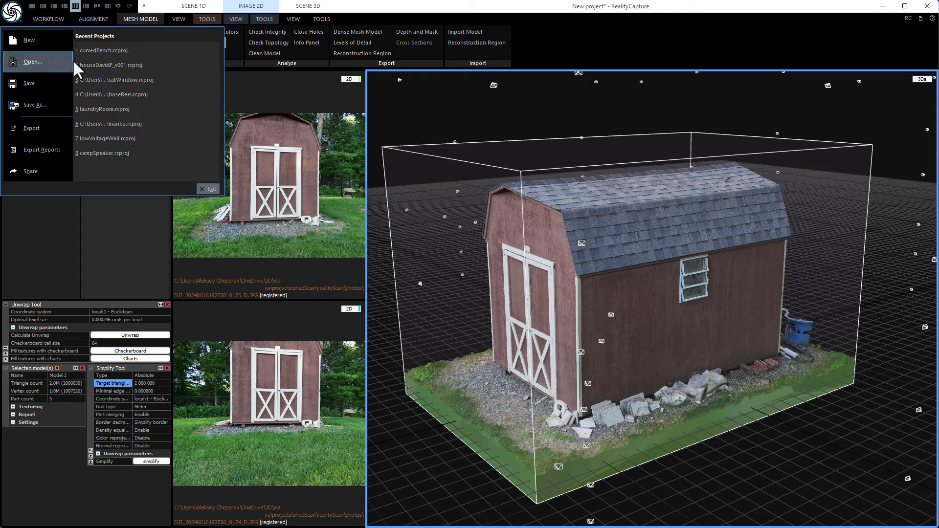
left_click(39, 104)
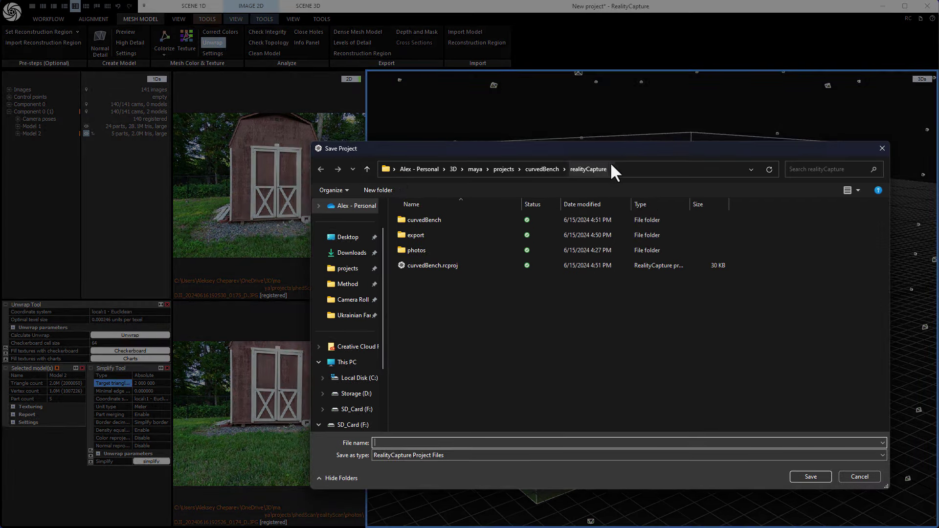
left_click(504, 169)
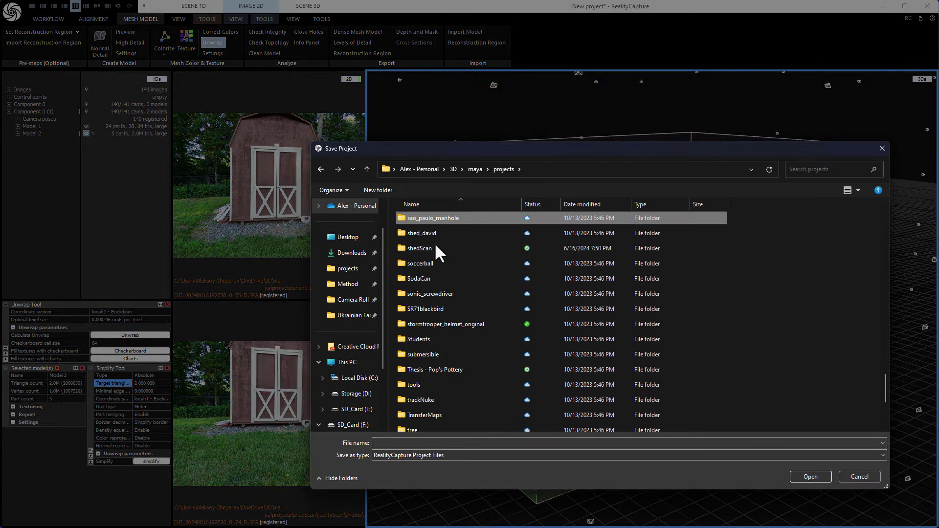
double_click(429, 251)
double_click(428, 326)
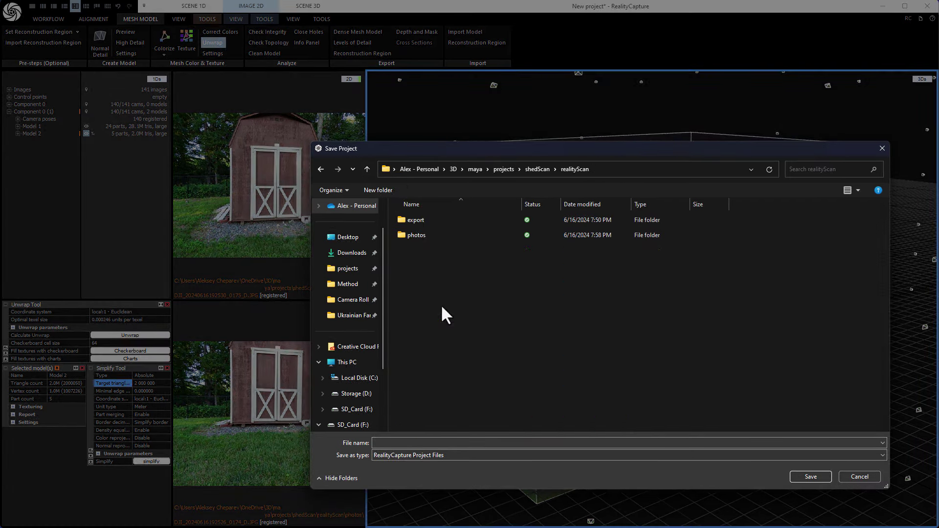
left_click(443, 443)
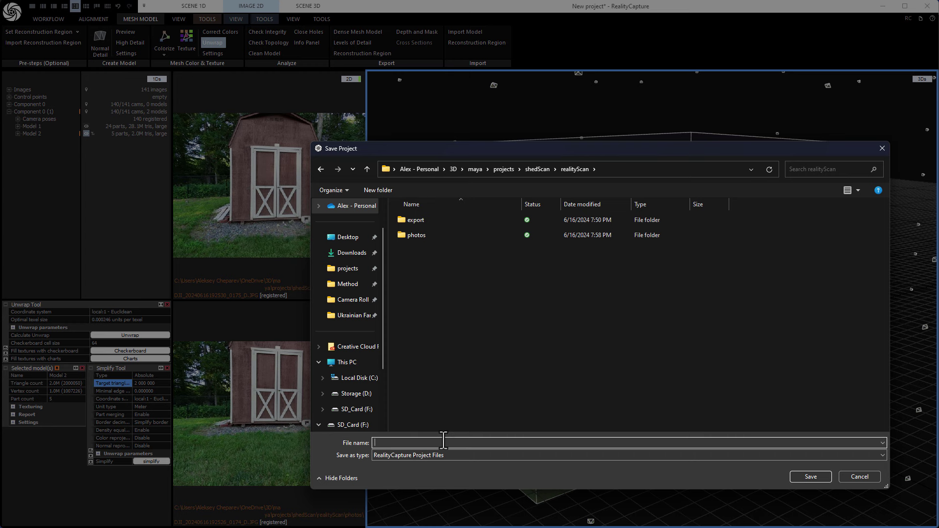
type("shedScan")
left_click(817, 478)
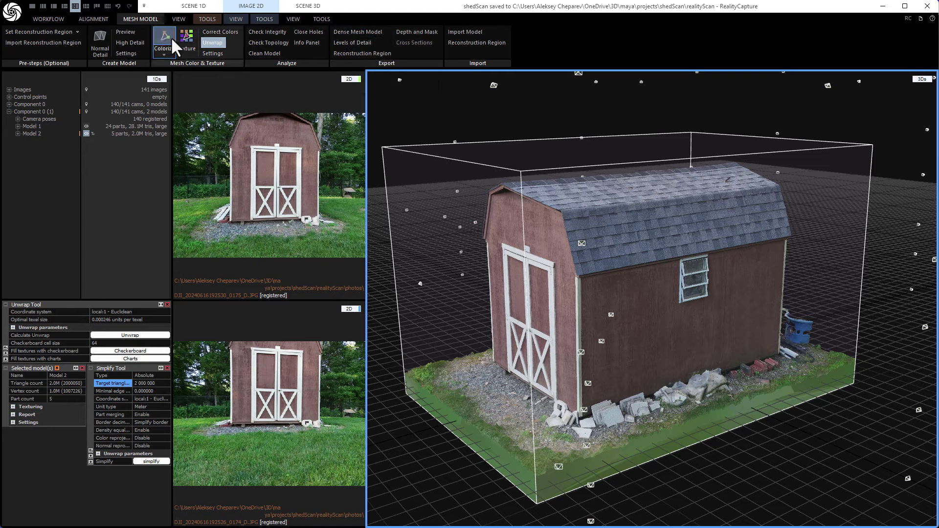
- Export the dense mesh model to the shedScan\realityScan\export folder
left_click(354, 30)
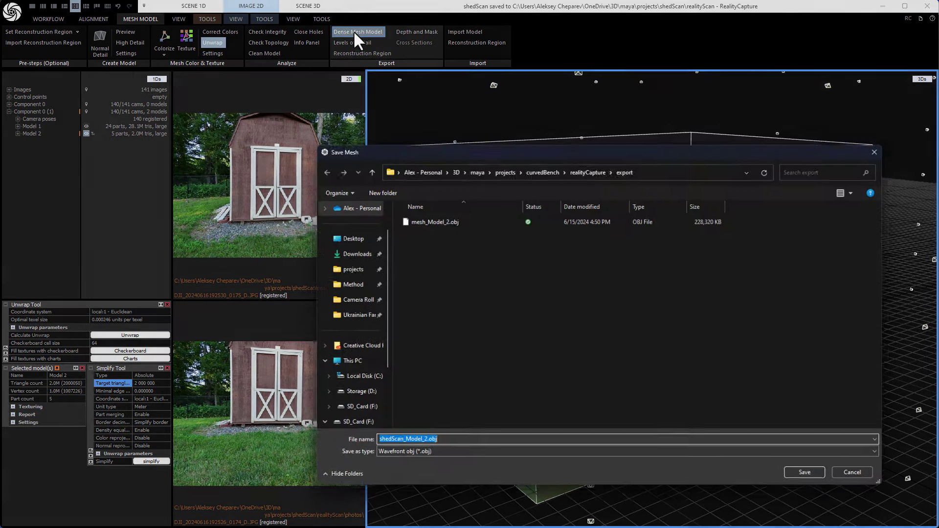
left_click_drag(507, 150, 476, 95)
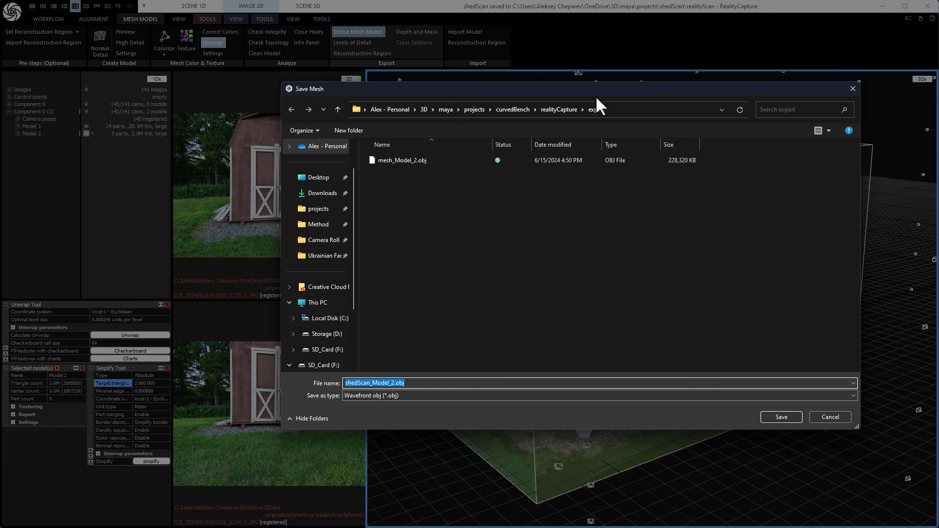
left_click(474, 110)
left_click(435, 218)
key("s")
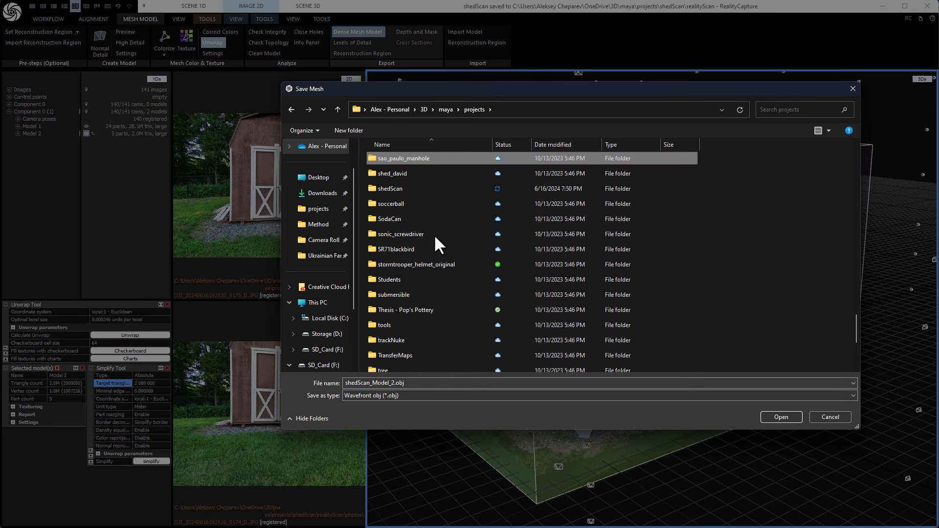
double_click(397, 189)
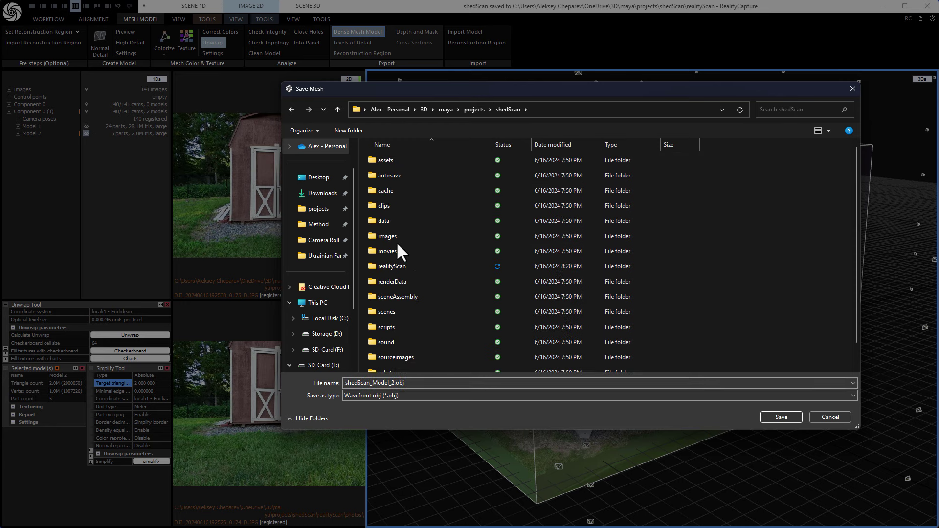
double_click(401, 267)
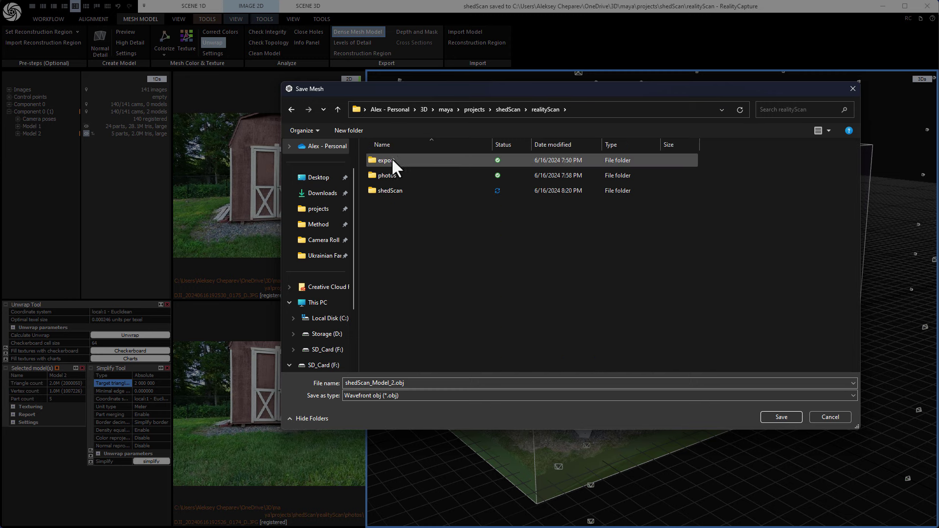
double_click(389, 160)
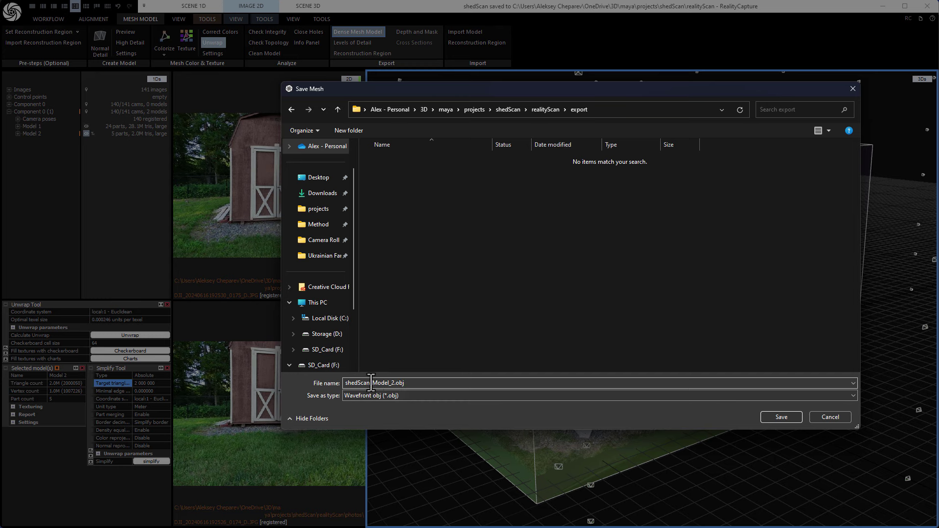
- Save it as shedScan_Model_2.obj and accept the Export Model settings with the Maya preset
left_click(779, 416)
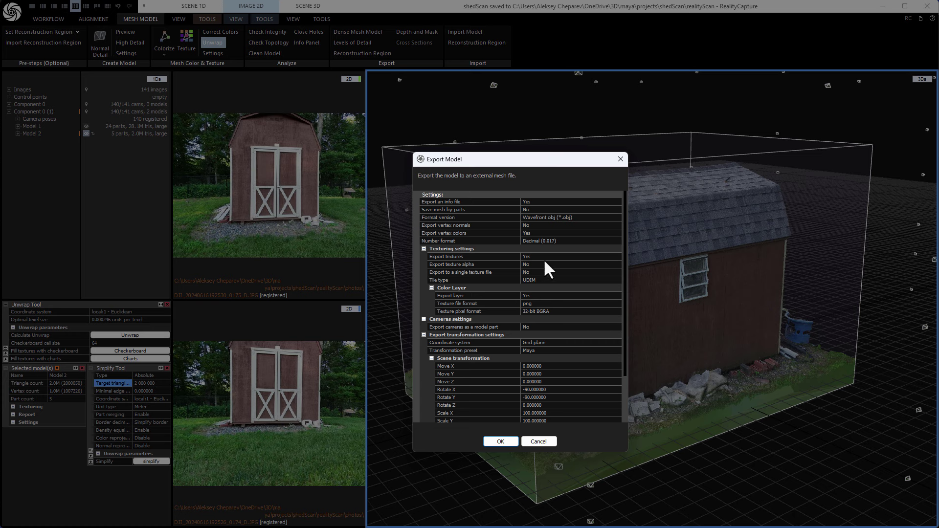
scroll(566, 381, "down", 3)
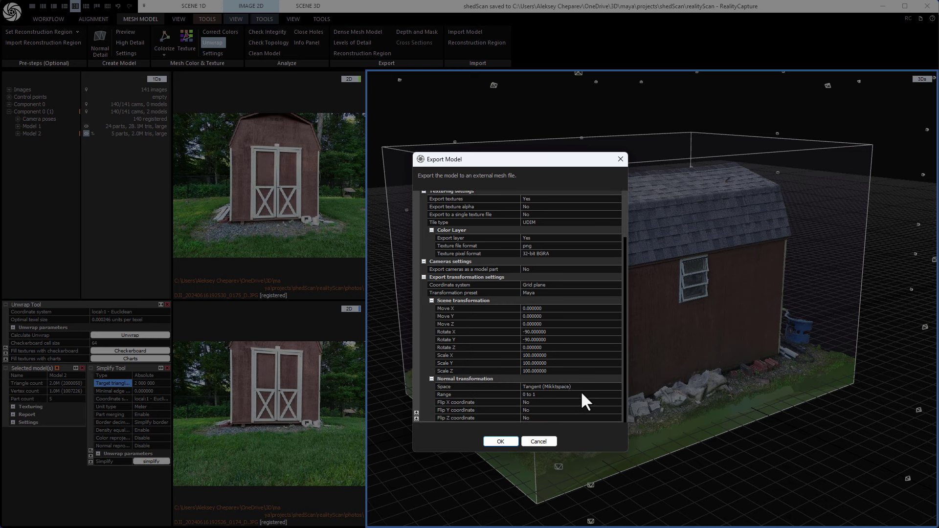
scroll(583, 393, "up", 3)
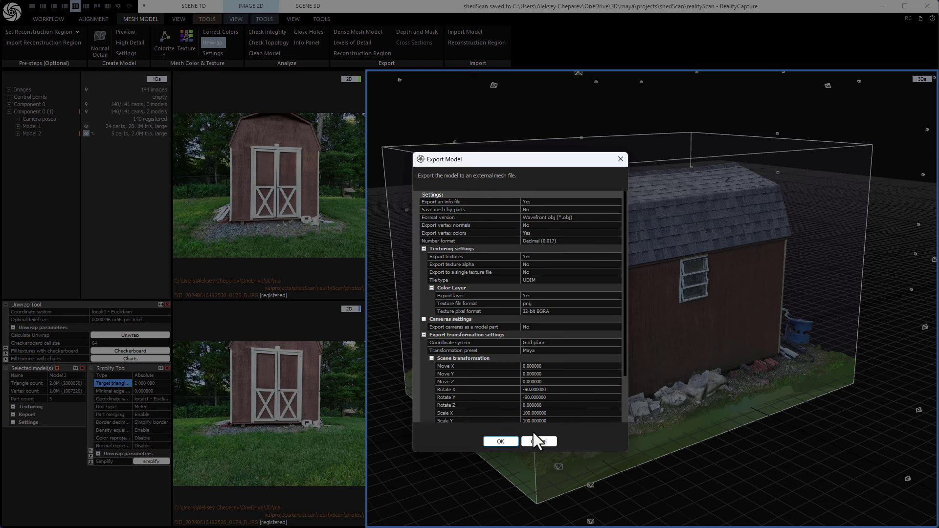
left_click(505, 442)
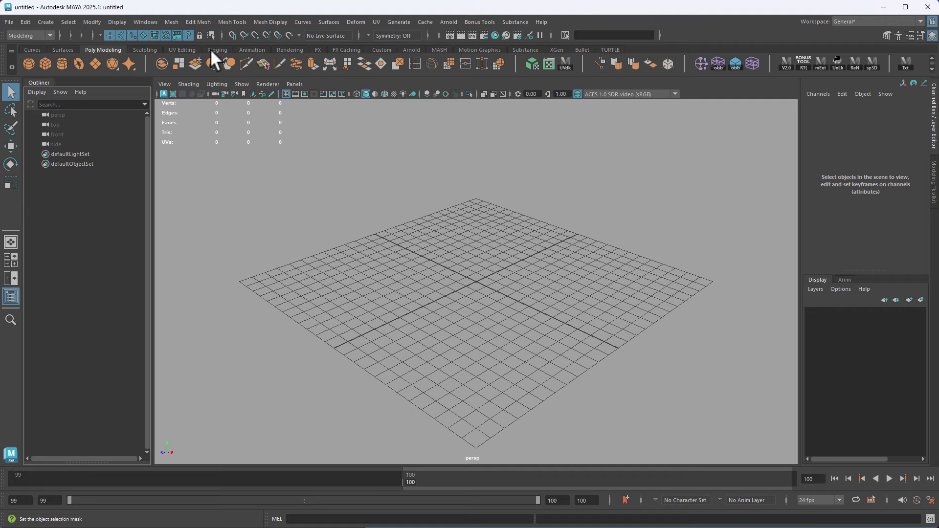
- Import shedScan_Model_2.obj from shedScan\realityScan\export into the empty scene
left_click(10, 23)
left_click(51, 131)
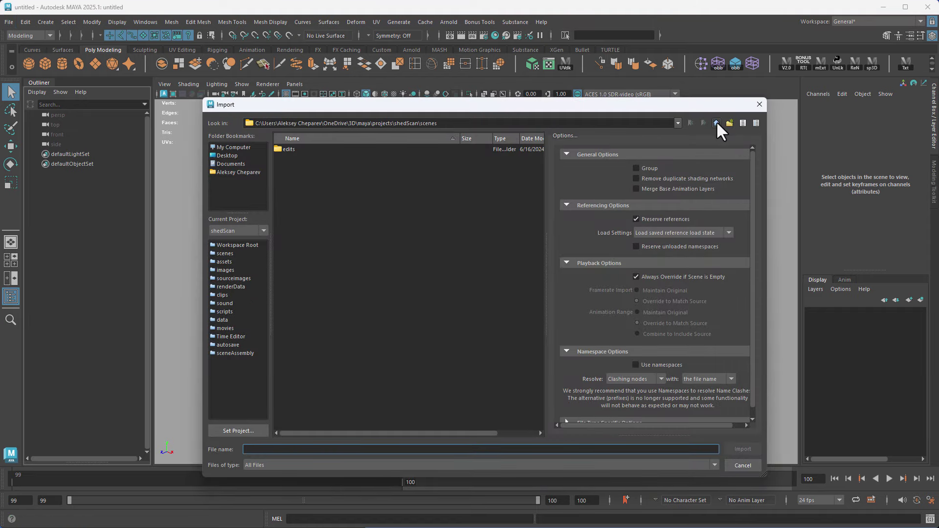
left_click(717, 122)
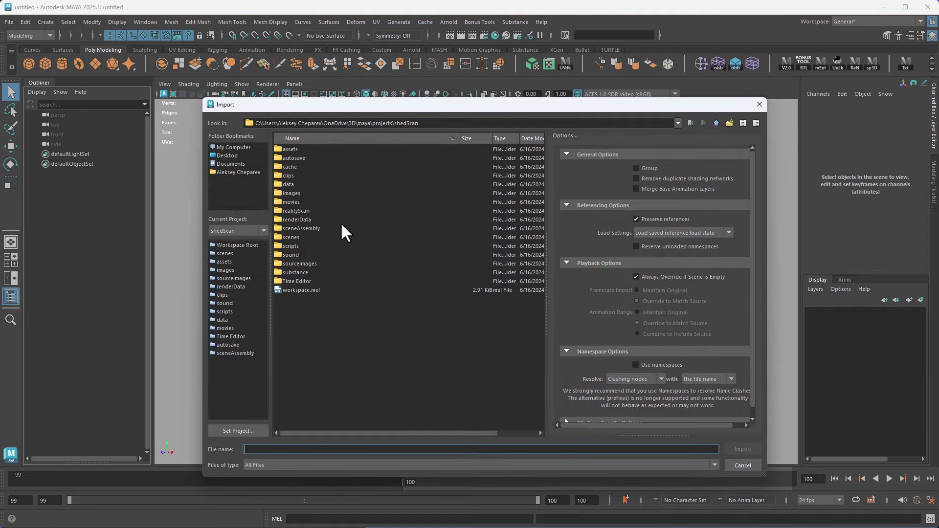
double_click(301, 209)
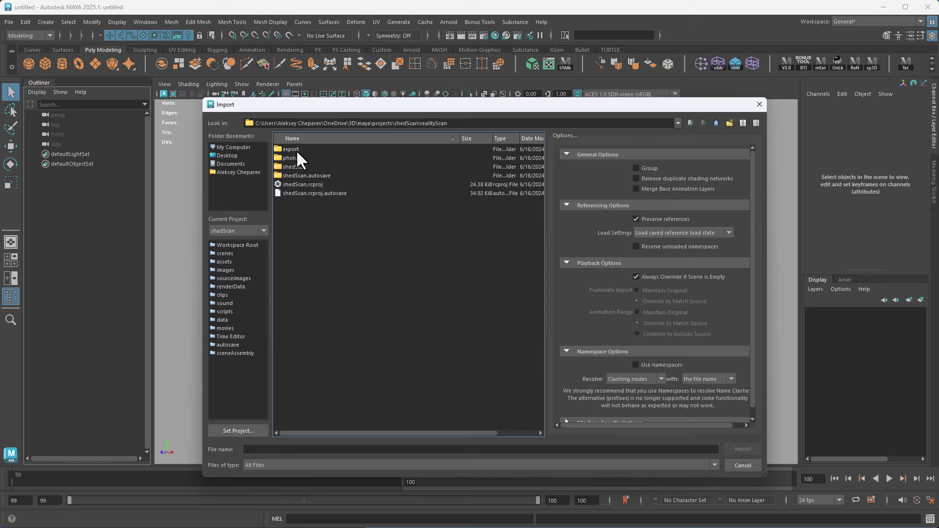
double_click(291, 149)
left_click(313, 158)
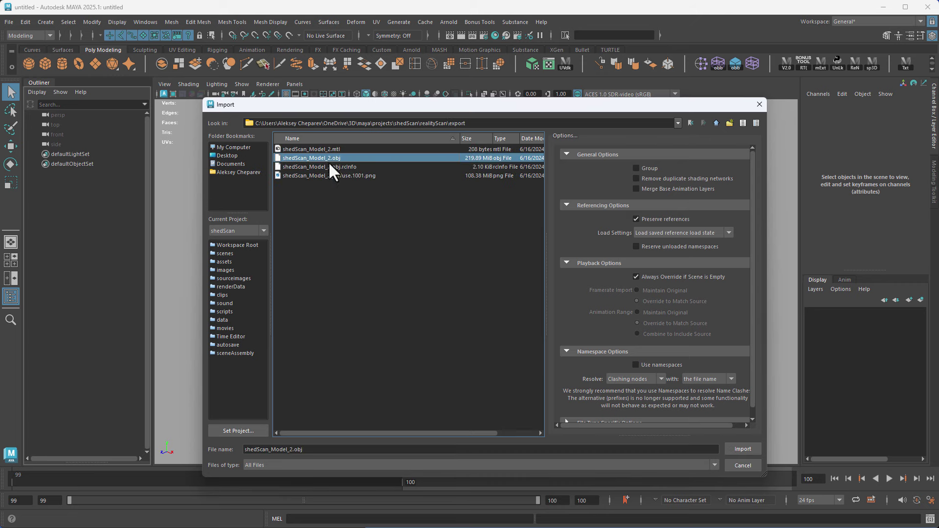
left_click(750, 445)
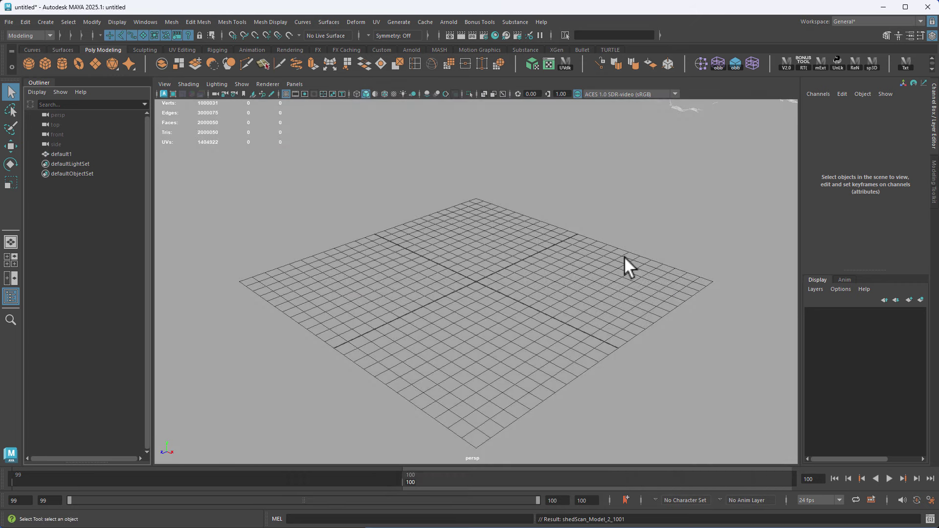
- Show the shed textured on a black background and change the viewport lighting mode
left_click_drag(484, 289, 545, 231, "alt")
left_click(626, 257)
key("6")
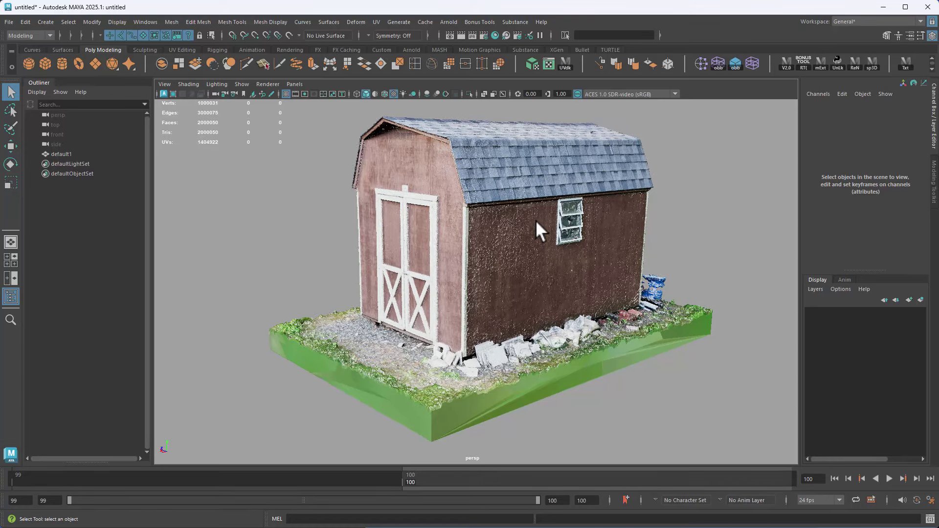
key("alt+b")
key("alt+b")
left_click_drag(480, 264, 491, 266, "alt")
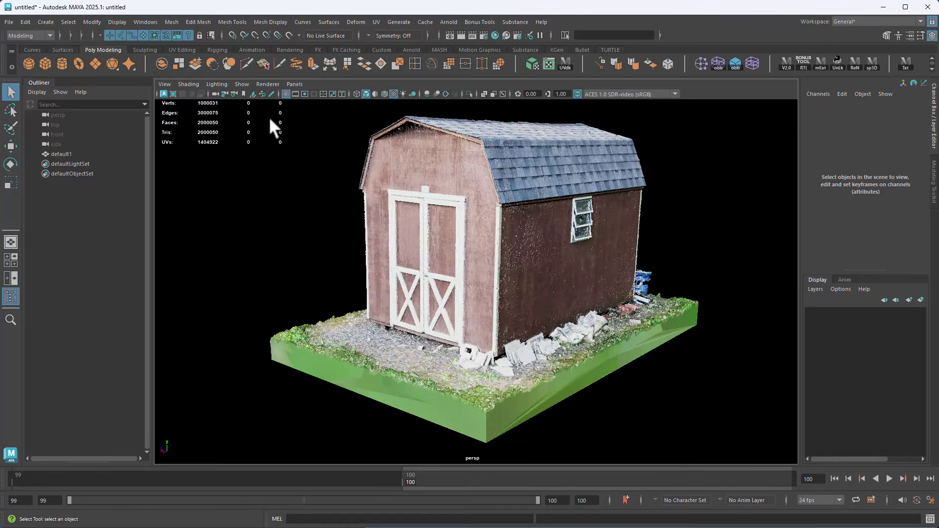
left_click(240, 83)
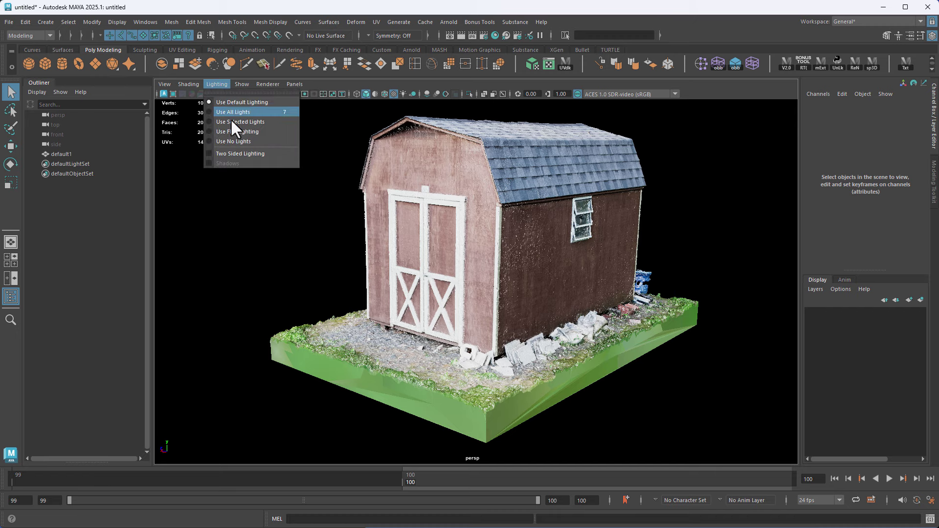
left_click(237, 130)
- Orbit around the shed to inspect its back, window side, door front and roof
left_click_drag(343, 172, 318, 245, "alt")
right_click_drag(318, 245, 329, 262, "alt")
left_click_drag(328, 262, 430, 245, "alt")
right_click_drag(430, 245, 444, 260, "alt")
left_click_drag(443, 259, 426, 281, "alt")
mouse_move(542, 313)
left_mouse_down("alt")
mouse_move(447, 293)
mouse_move(478, 266)
mouse_move(443, 264)
left_mouse_up("alt")
right_click_drag(443, 264, 471, 277, "alt")
- Switch to untextured shaded display and inspect the side wall, gable end and roof
key("5")
left_click_drag(472, 277, 478, 310, "alt")
right_click_drag(478, 310, 552, 279, "alt")
left_click_drag(551, 279, 567, 266, "alt")
right_click_drag(566, 266, 467, 251, "alt")
left_click_drag(467, 251, 528, 255, "alt")
right_click_drag(529, 255, 496, 244, "alt")
middle_click_drag(510, 245, 409, 213, "alt")
middle_click_drag(510, 224, 418, 190, "alt")
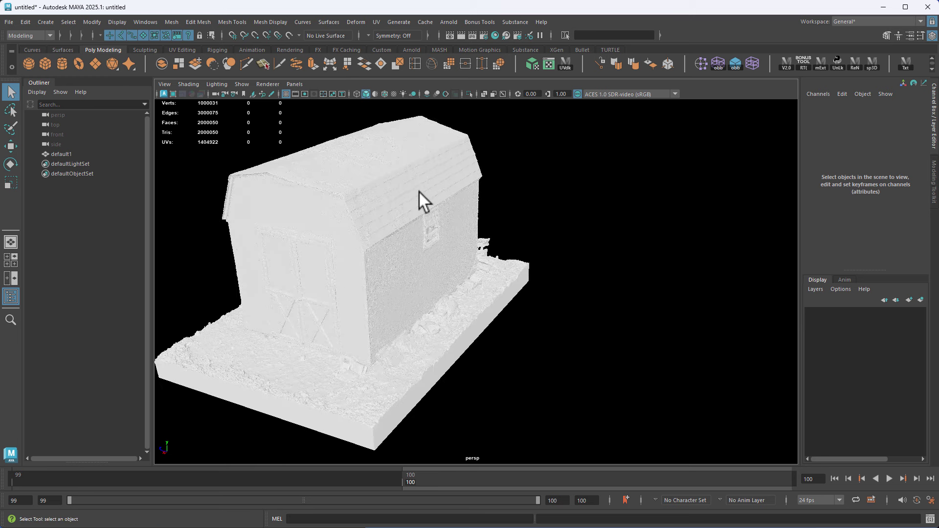
- Check in default1's Attribute Editor that its material is the Phong shedScan_Model_2_1002, then close it
left_click(443, 183)
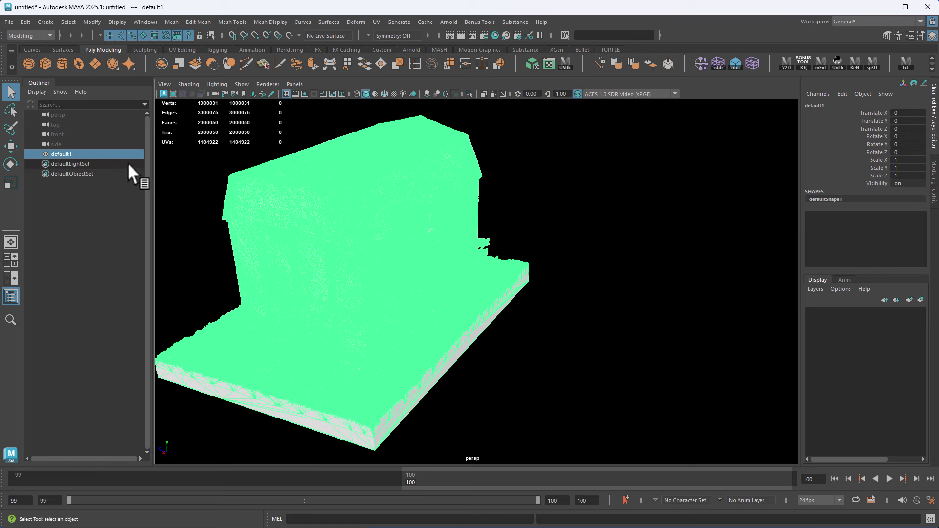
key("ctrl+a")
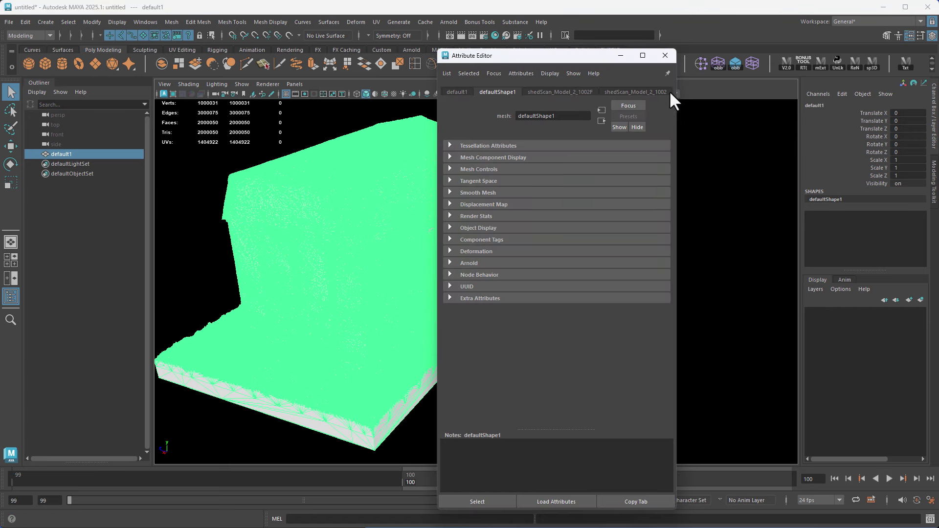
left_click(661, 91)
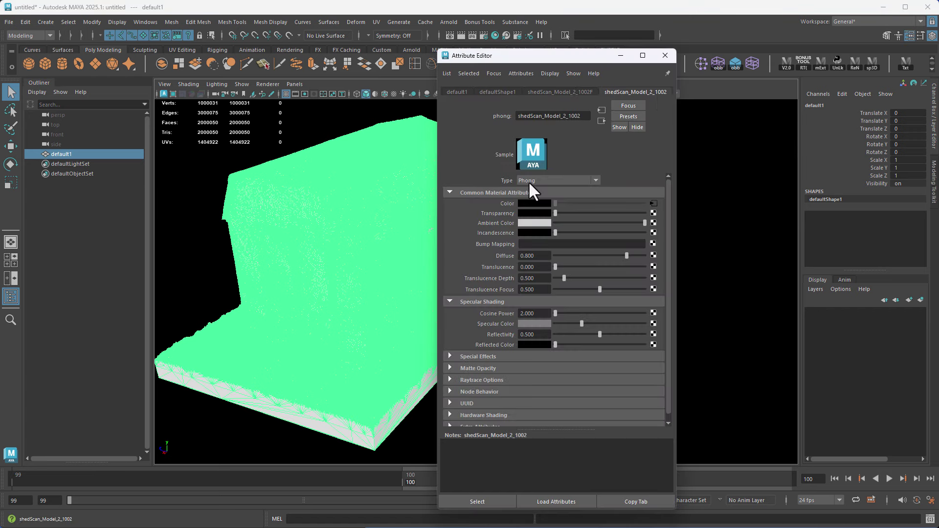
left_click_drag(555, 55, 731, 15)
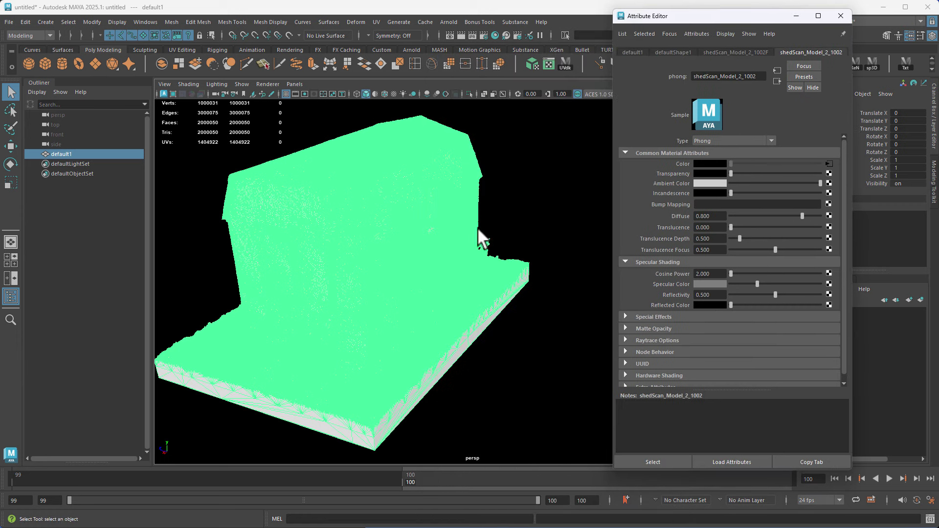
left_click(529, 190)
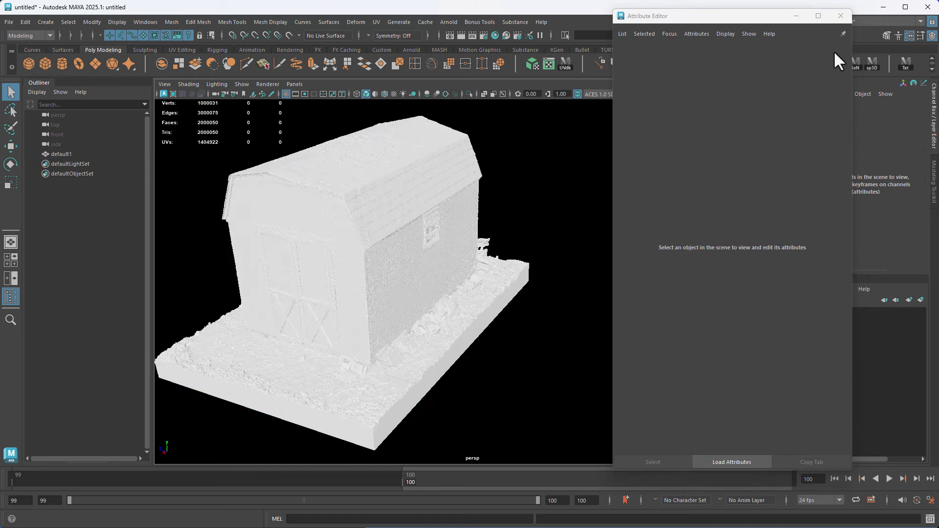
left_click(840, 15)
- In Hypershade, create a Standard Surface material and graph it alongside the shed's material network
left_click(495, 34)
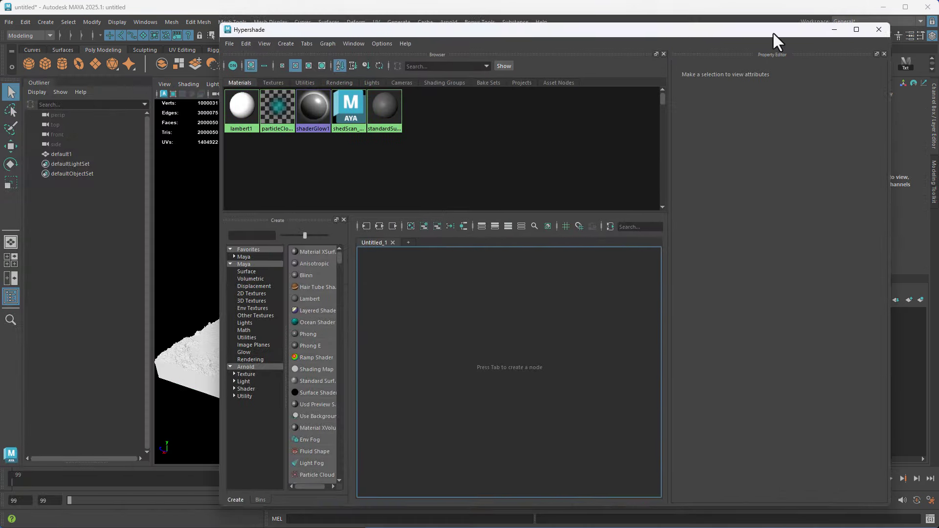
left_click_drag(776, 38, 810, 29)
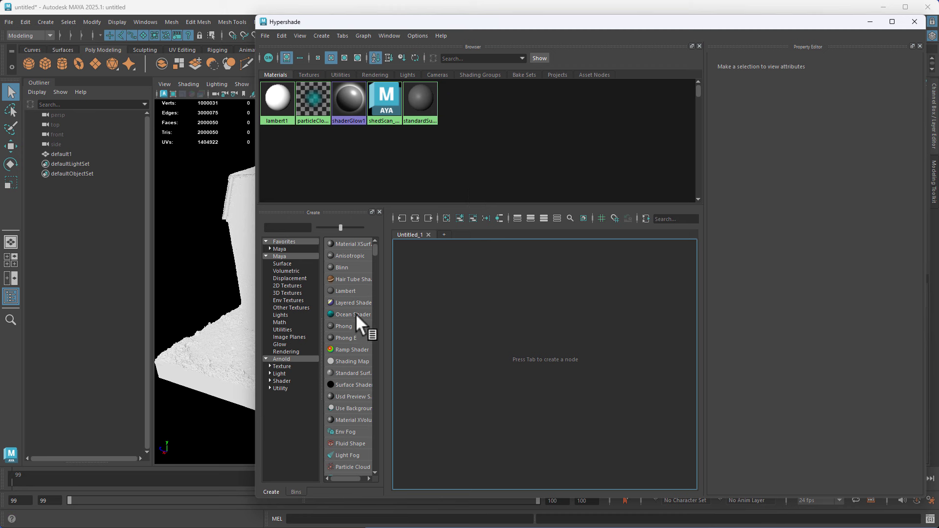
left_click(355, 373)
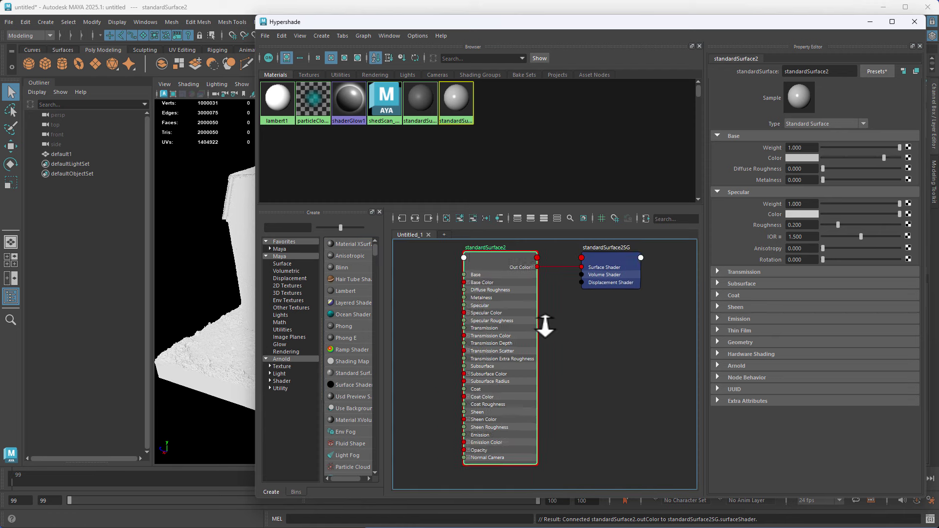
left_click(240, 222)
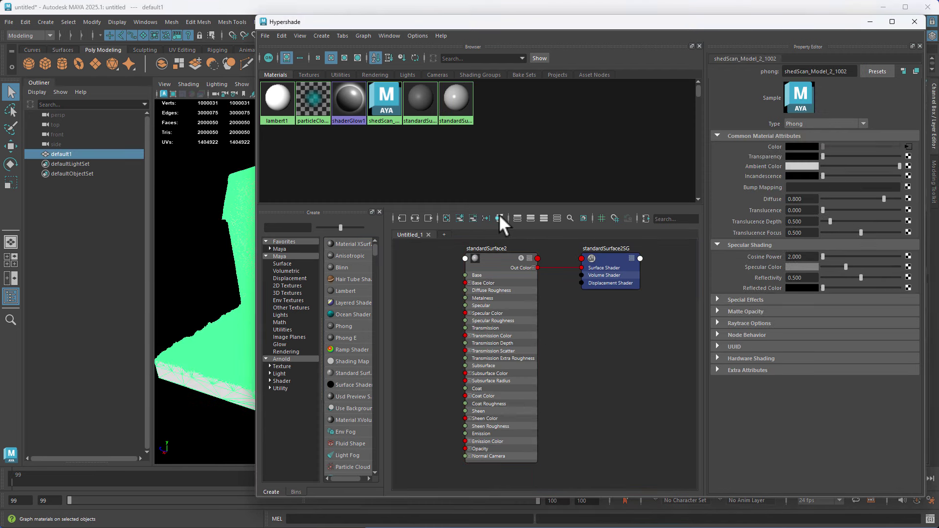
left_click(499, 218)
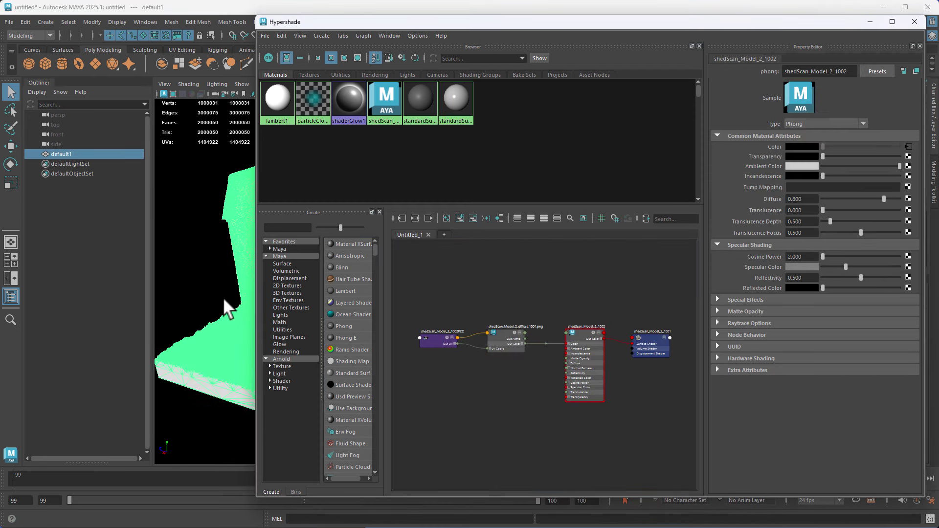
scroll(553, 314, "up", 3)
left_click(493, 299)
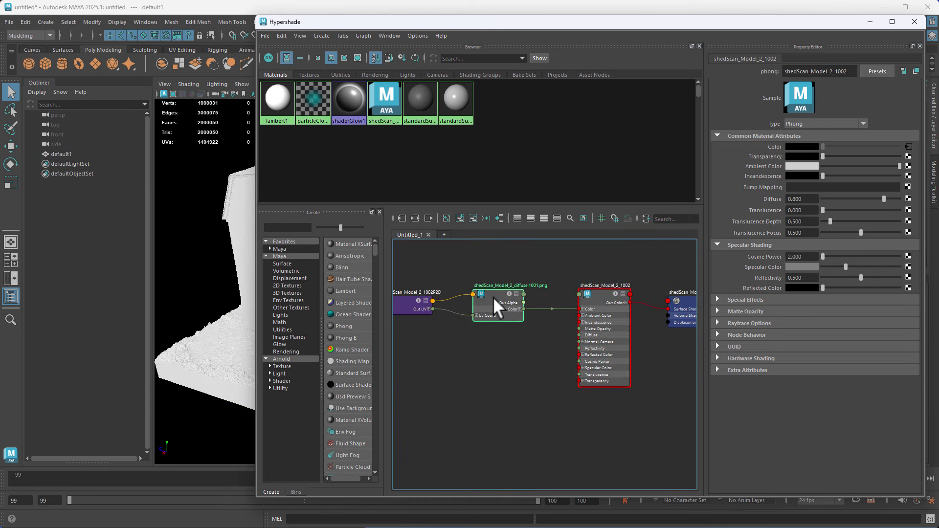
scroll(558, 345, "down", 1)
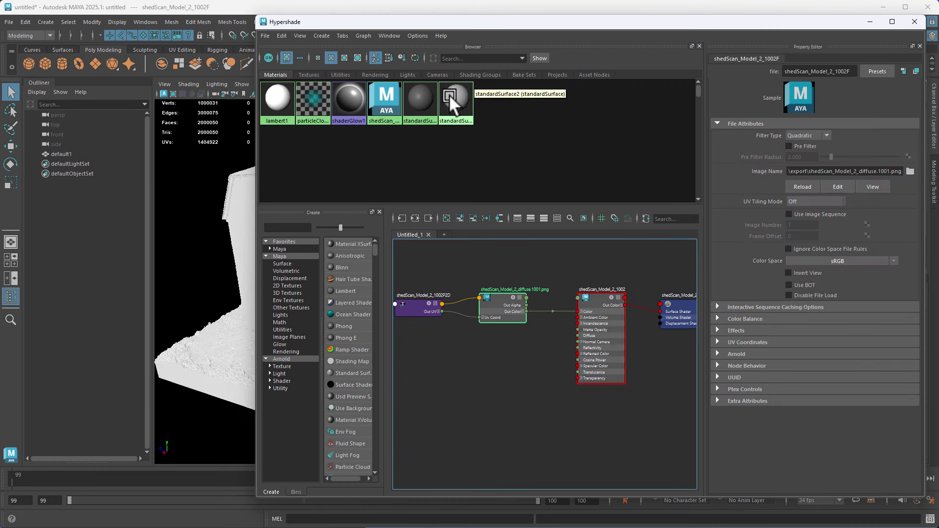
middle_click_drag(451, 97, 538, 363)
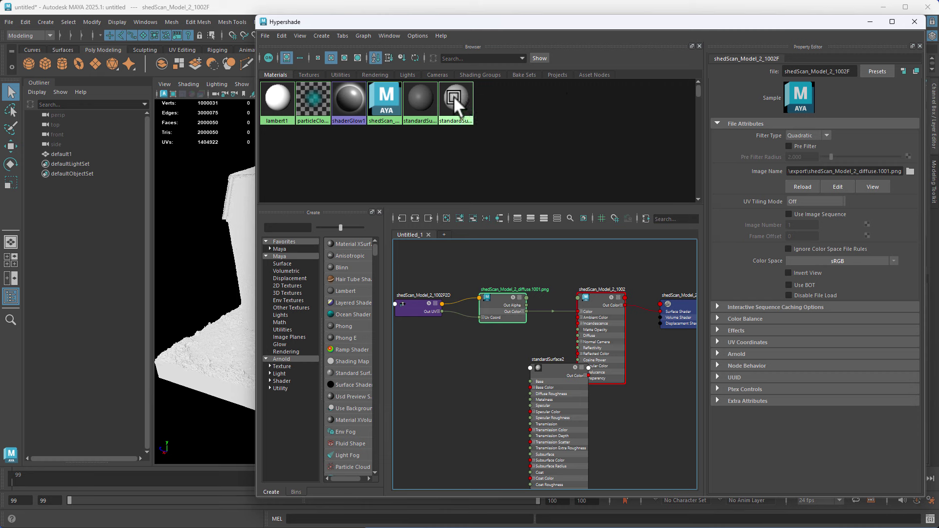
- Connect the diffuse texture's Out Color to standardSurface2's Base Color
left_click(607, 306)
left_click_drag(603, 295, 630, 233)
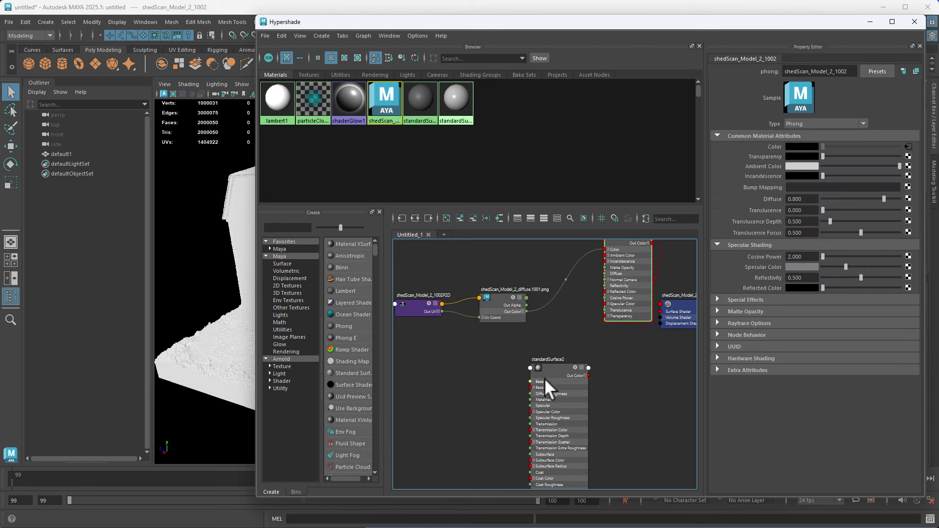
left_click_drag(545, 378, 591, 336)
middle_click_drag(591, 337, 522, 325, "alt")
right_click_drag(522, 325, 608, 313, "alt")
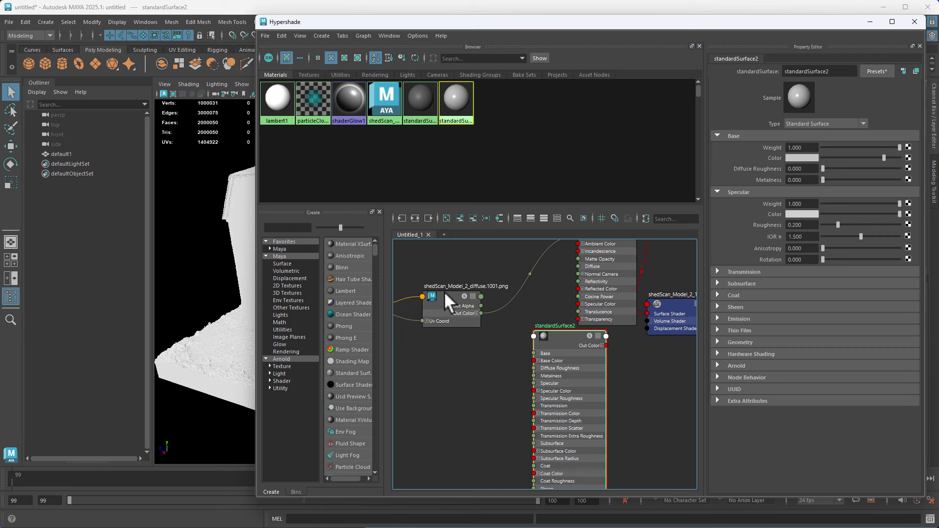
left_click_drag(448, 292, 447, 289)
left_click(557, 334)
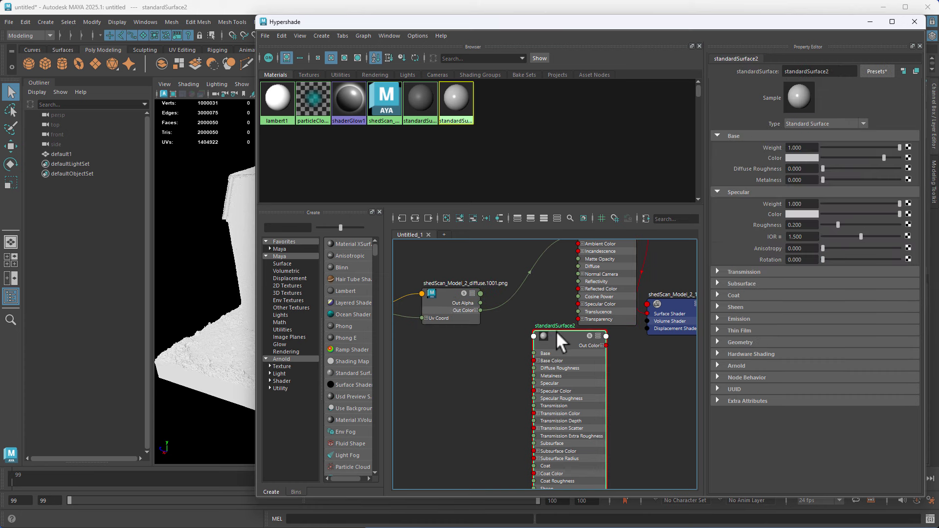
mouse_move(554, 338)
left_mouse_down()
mouse_move(568, 336)
mouse_move(556, 337)
left_mouse_up()
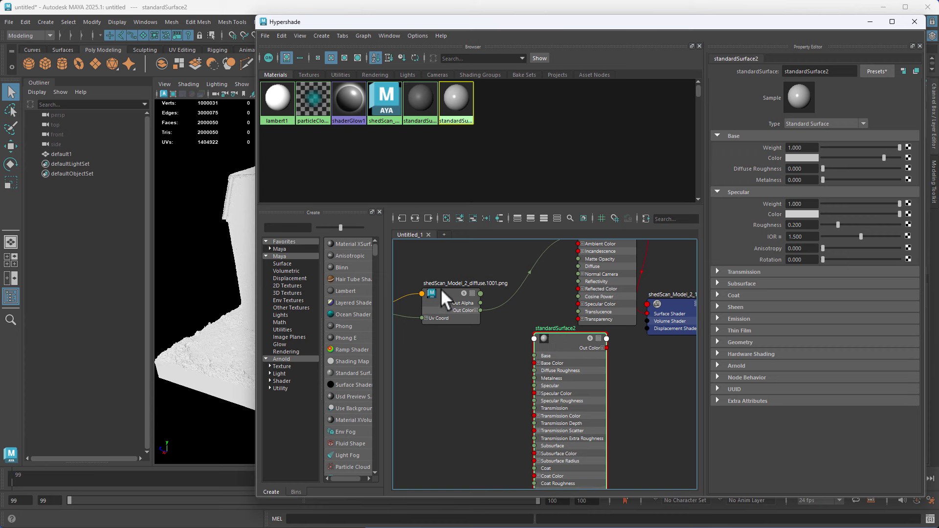
middle_click_drag(441, 289, 775, 157)
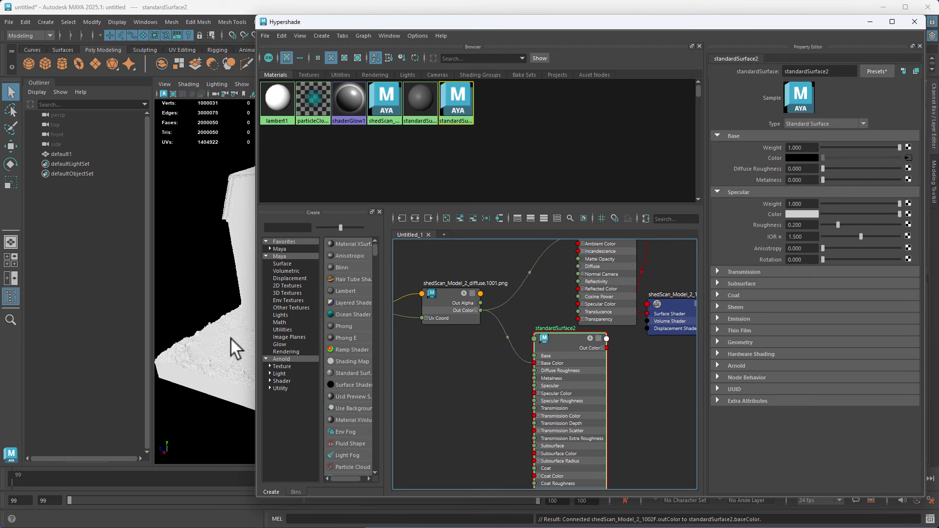
- Assign standardSurface2 to the shed mesh
left_click(230, 359)
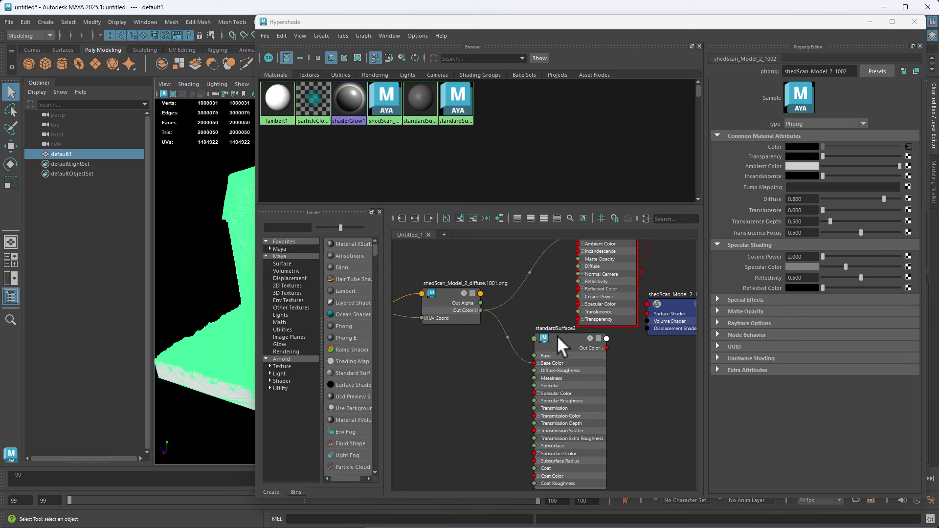
right_click_drag(557, 336, 548, 309)
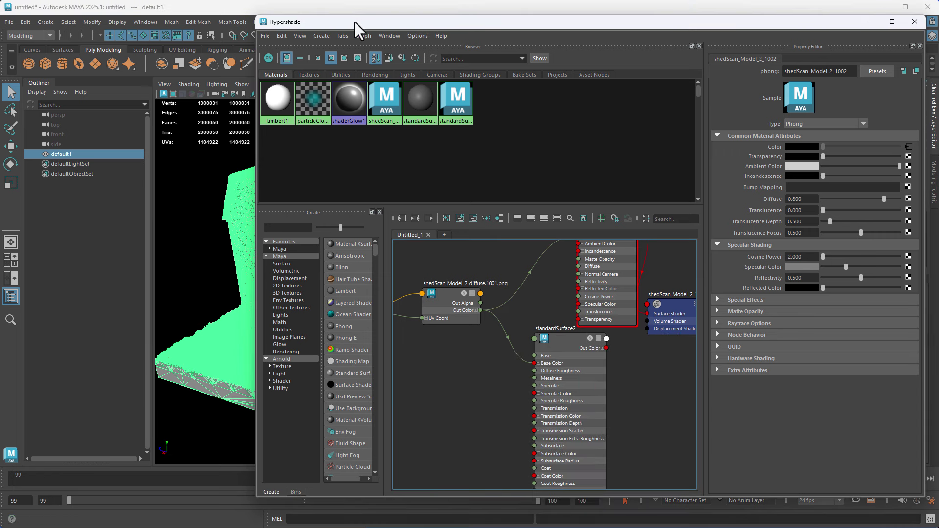
left_click_drag(352, 22, 787, 30)
left_click(564, 194)
left_click_drag(564, 194, 509, 216, "alt")
scroll(557, 218, "up", 5)
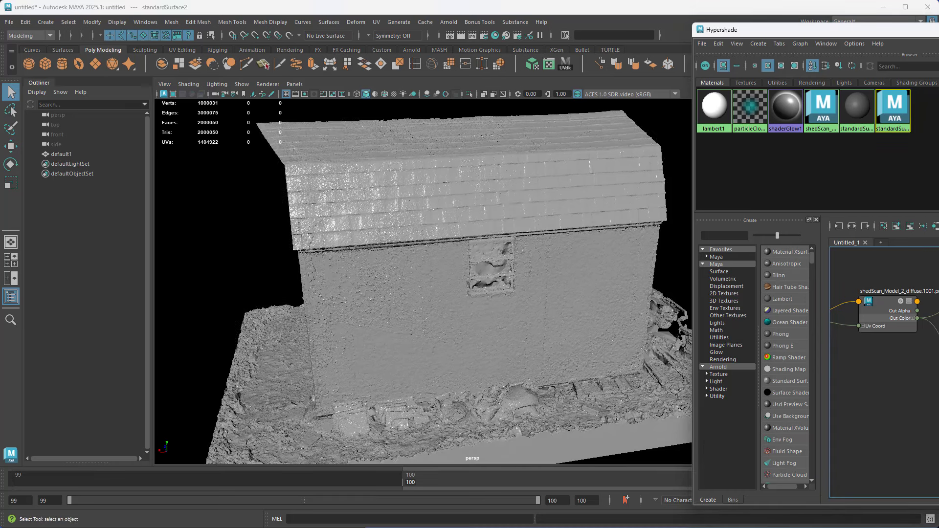
- Set standardSurface2's Specular Roughness to 1.0
left_click_drag(793, 30, 394, 28)
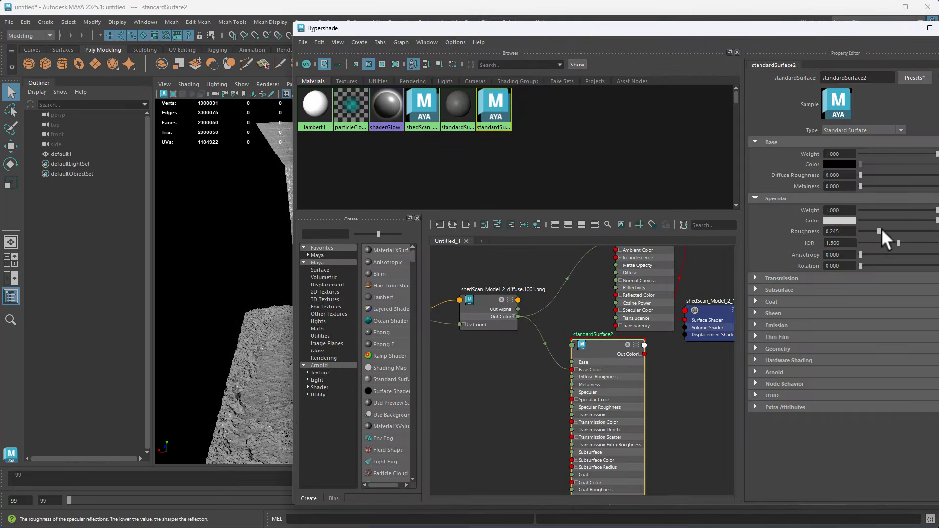
left_click_drag(885, 228, 937, 230)
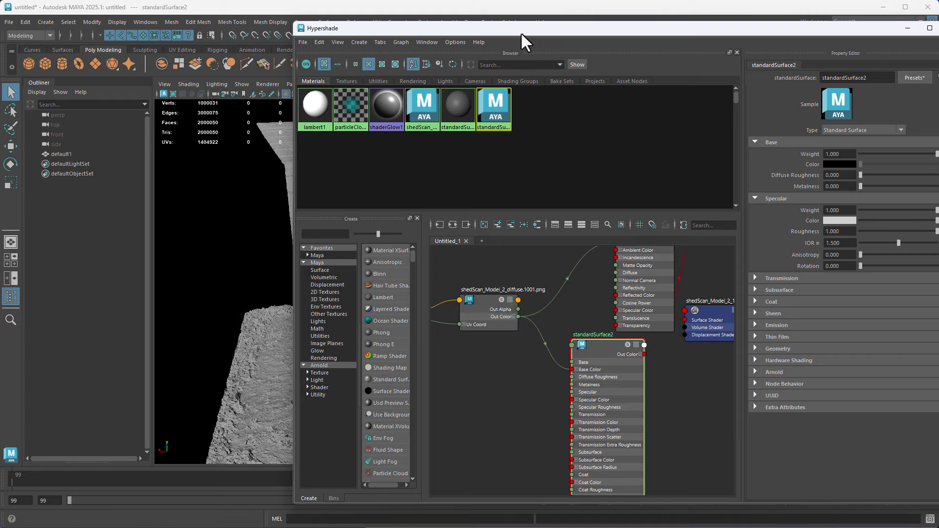
left_click_drag(521, 33, 889, 38)
right_click_drag(430, 226, 549, 228, "alt")
left_click_drag(549, 227, 488, 227, "alt")
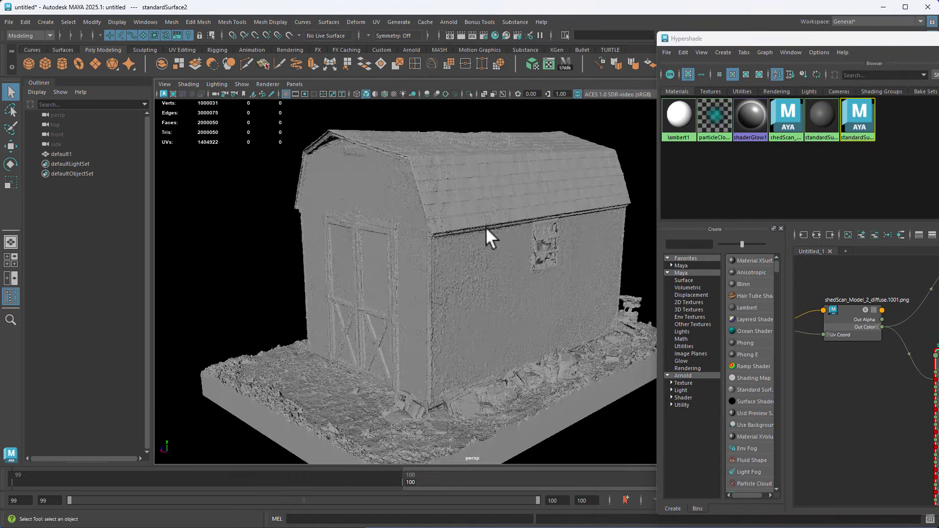
- Display the shed with its diffuse texture and close Hypershade
key("6")
mouse_move(464, 267)
left_mouse_down("alt")
mouse_move(560, 271)
mouse_move(427, 268)
mouse_move(426, 308)
mouse_move(472, 264)
mouse_move(506, 273)
mouse_move(446, 268)
left_mouse_up("alt")
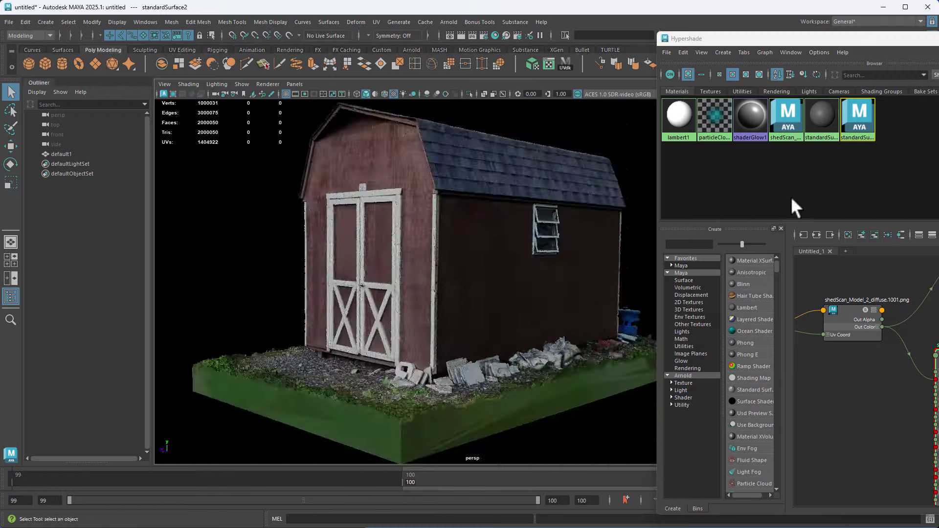
left_click_drag(900, 42, 466, 42)
left_click(881, 36)
- Use flat lighting and view the textured shed from the sides, doors and front three-quarter angle
left_click(216, 85)
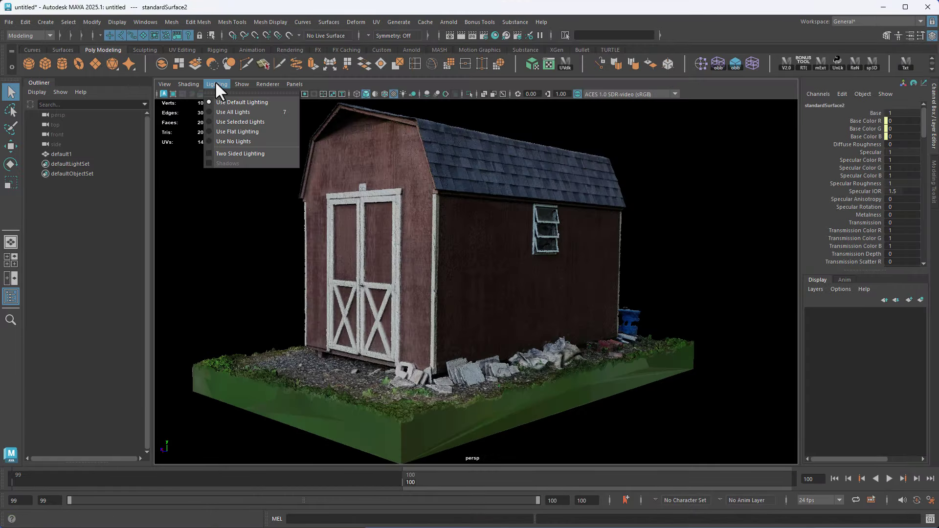
left_click(238, 132)
left_click_drag(440, 294, 568, 308, "alt")
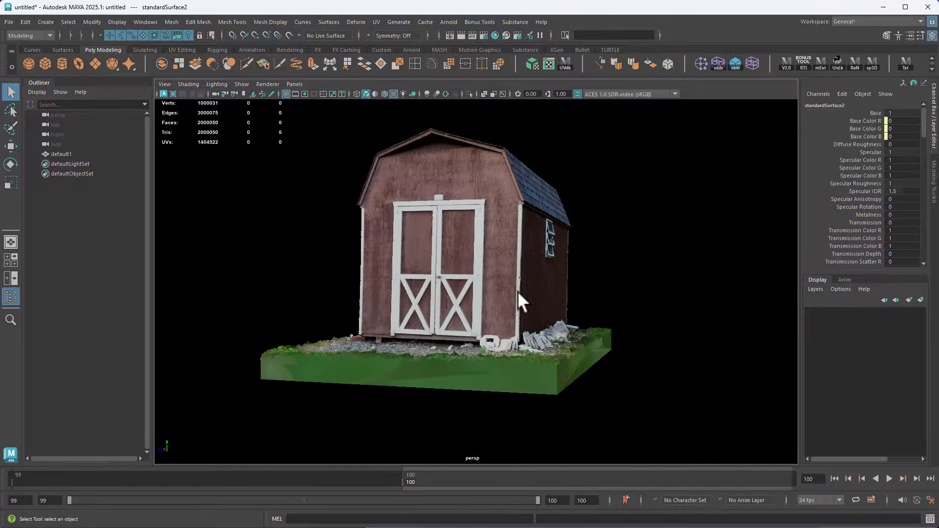
left_click_drag(519, 294, 542, 291, "alt")
left_click(543, 291)
left_click_drag(697, 284, 577, 232, "alt")
left_click(678, 259)
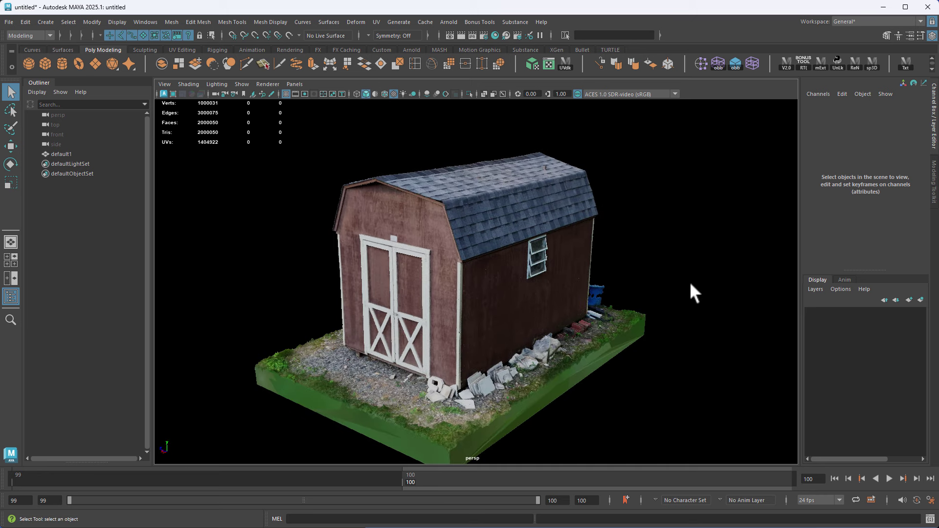
key("alt")
left_click_drag(571, 254, 549, 206, "alt")
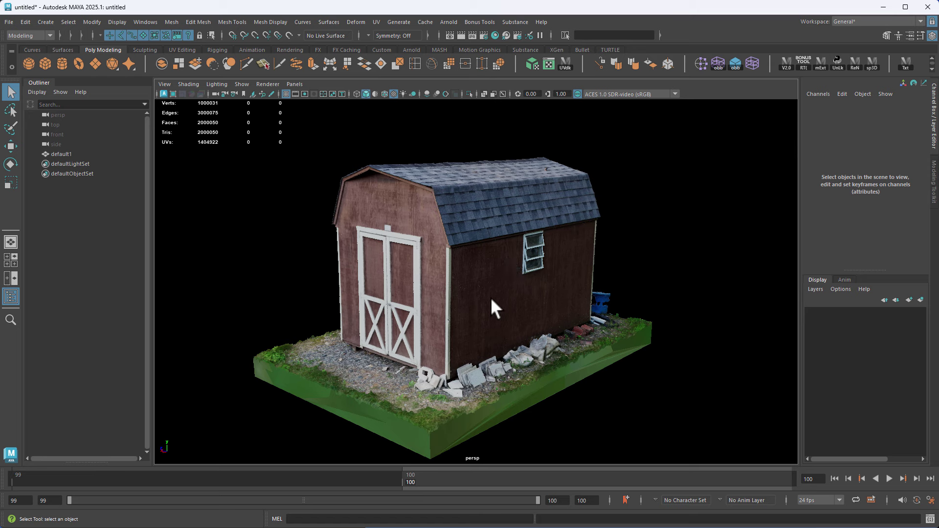
left_click_drag(583, 323, 652, 250, "alt")
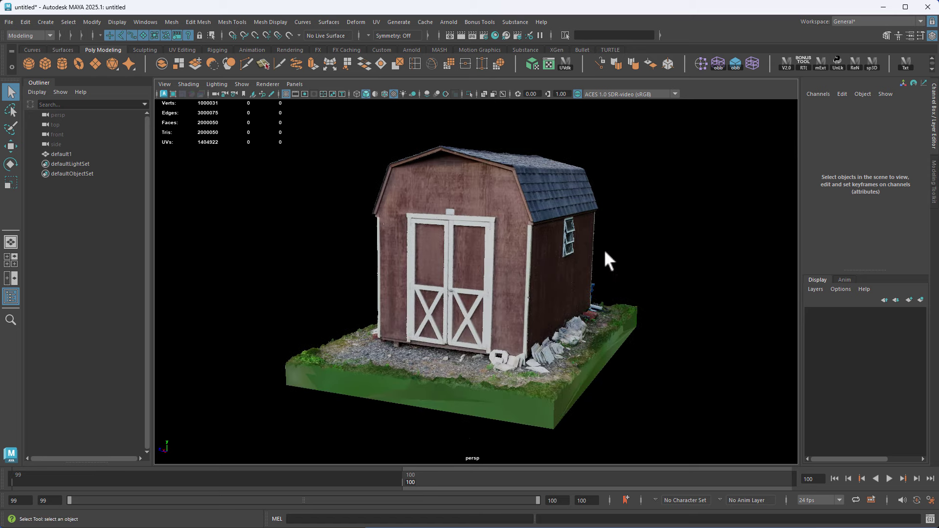